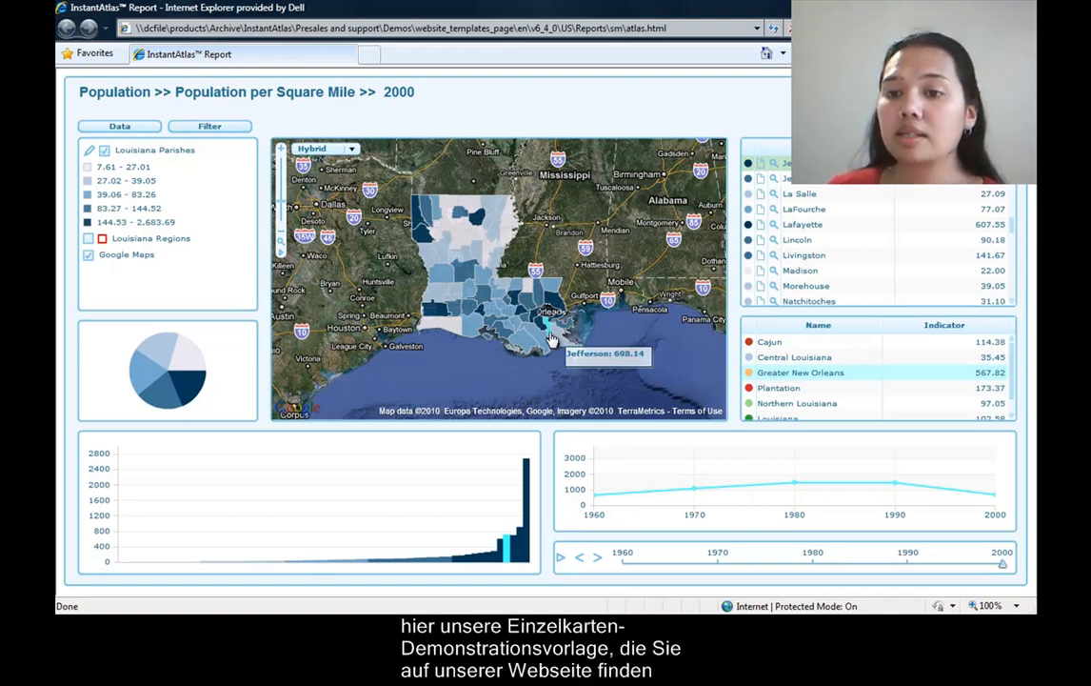
Select Jefferson parish on the map and in the bar chart, and play the data animation through the years
click(551, 340)
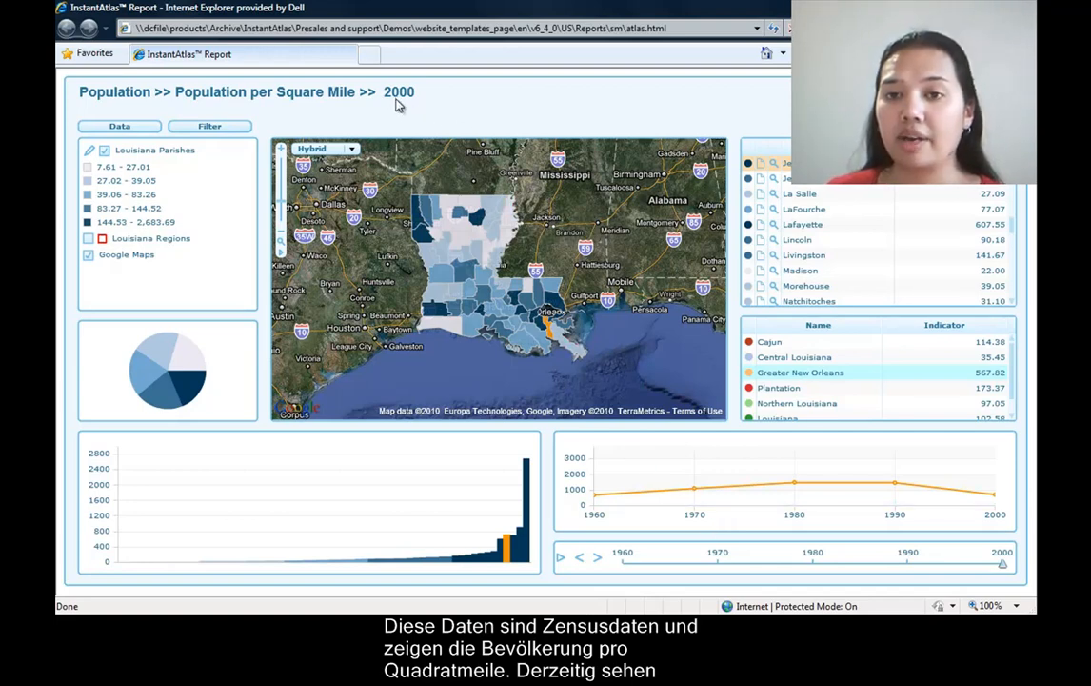
mouse_move(549, 336)
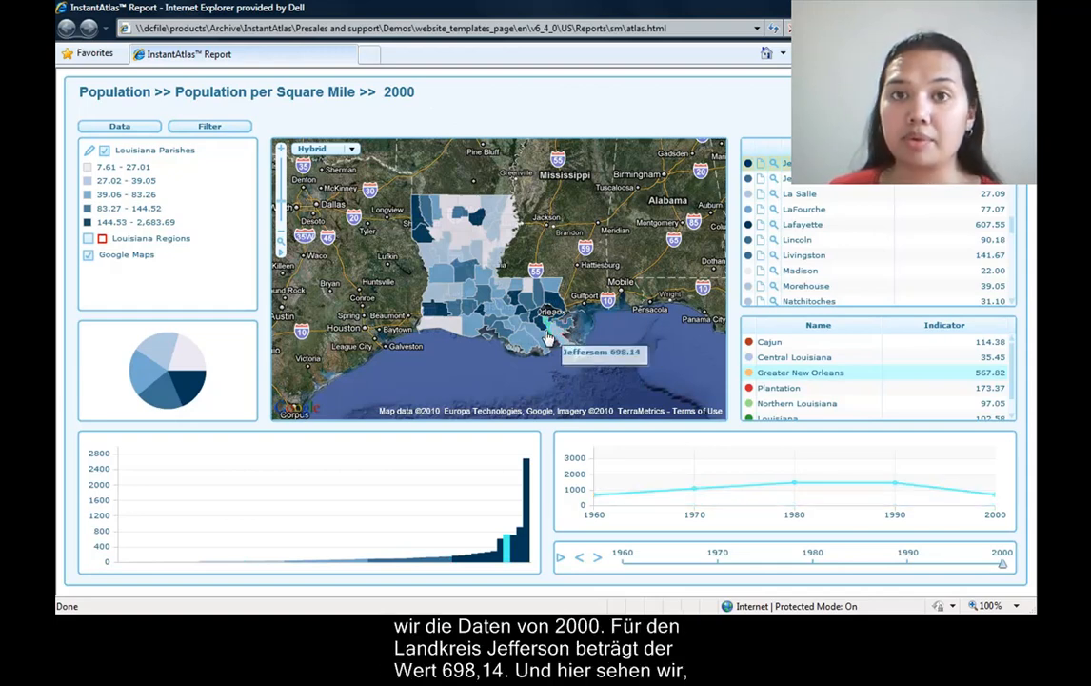
mouse_move(506, 559)
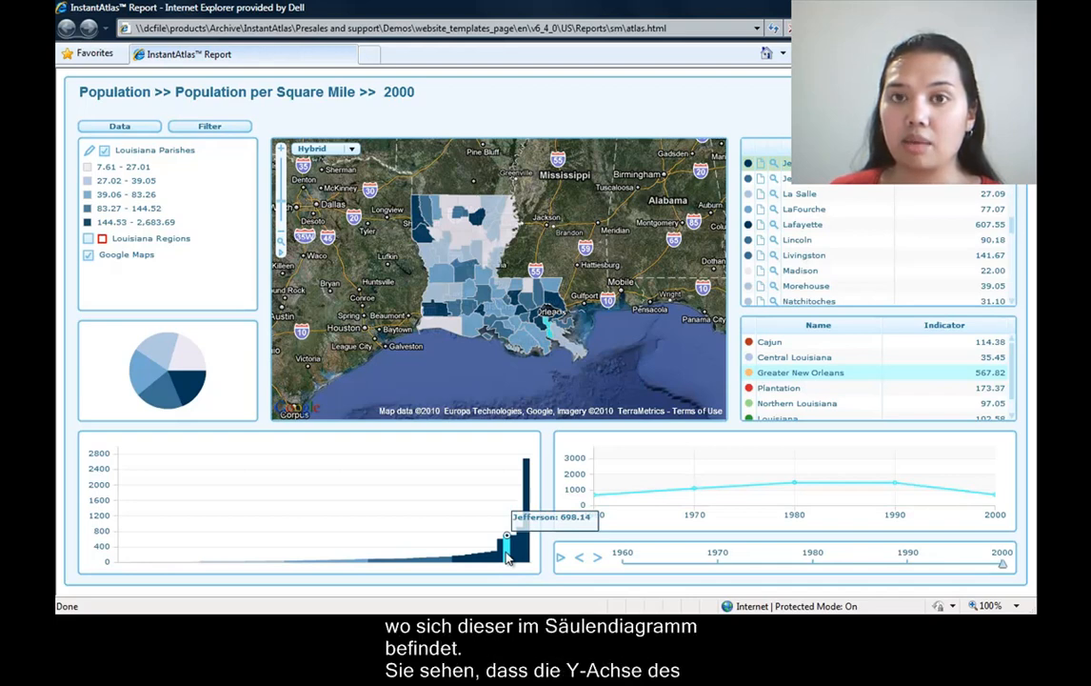
click(507, 559)
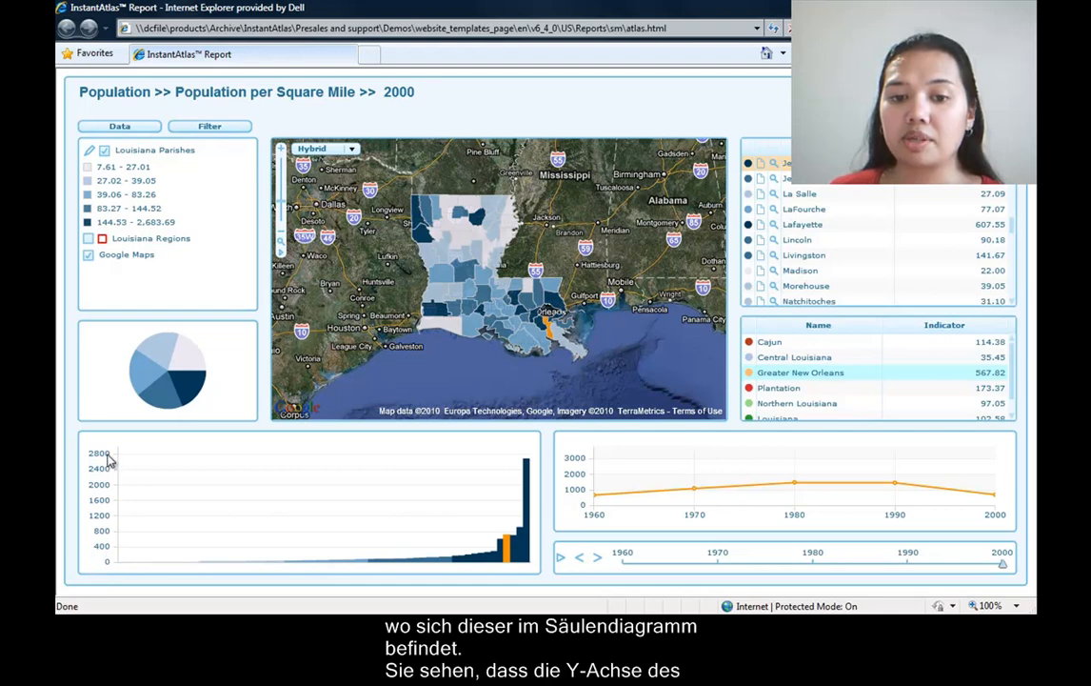
click(561, 562)
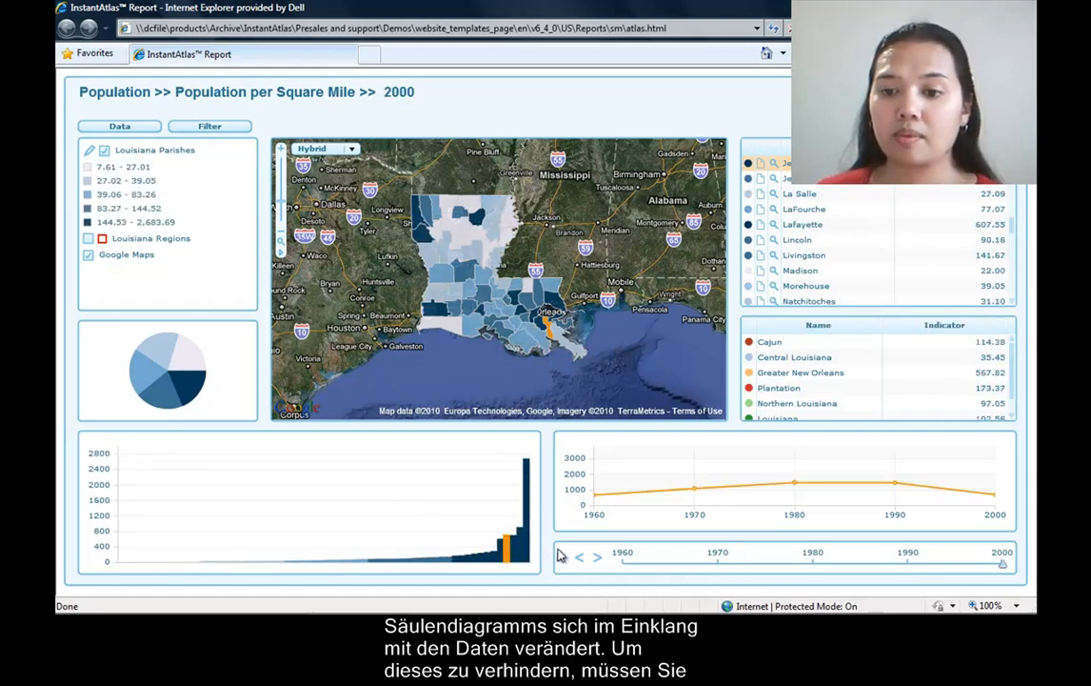
Switch to the Louisiana Data Manager workbook in Excel and enter Indicator as the ElementType in cell A65 of the Metadata sheet
mouse_move(562, 612)
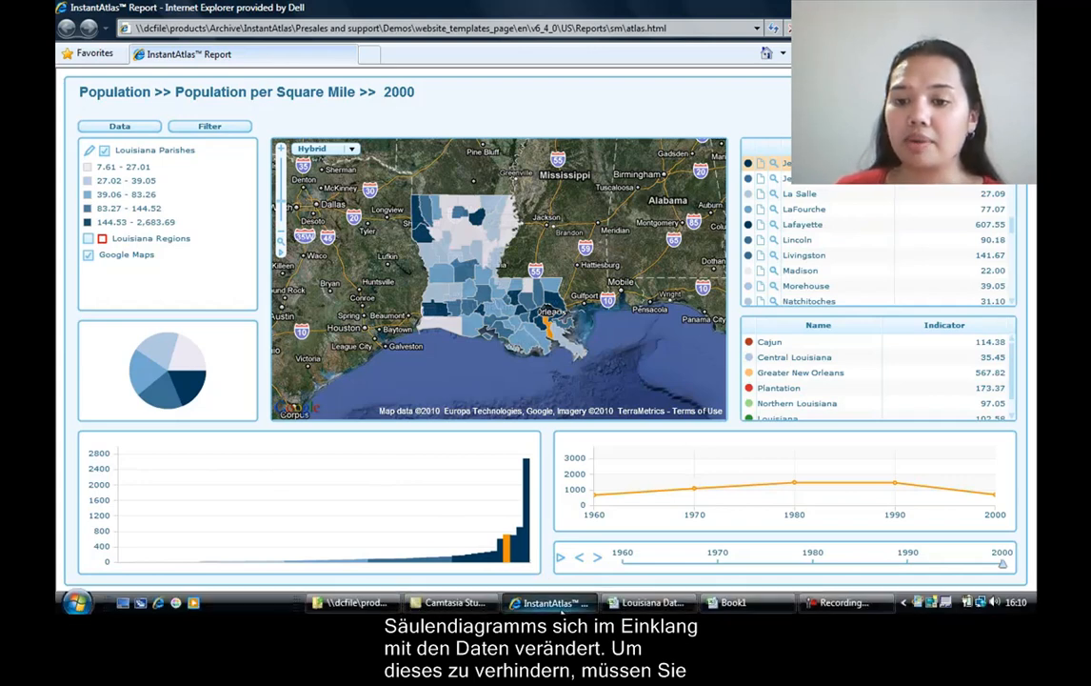
click(652, 602)
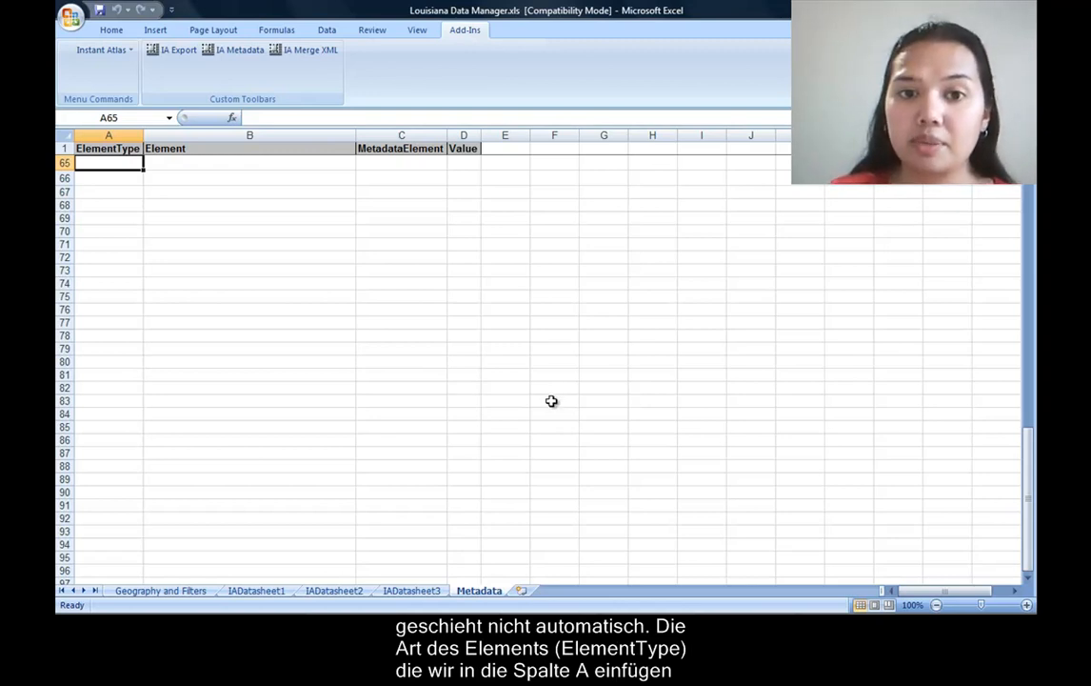
text(Indicator)
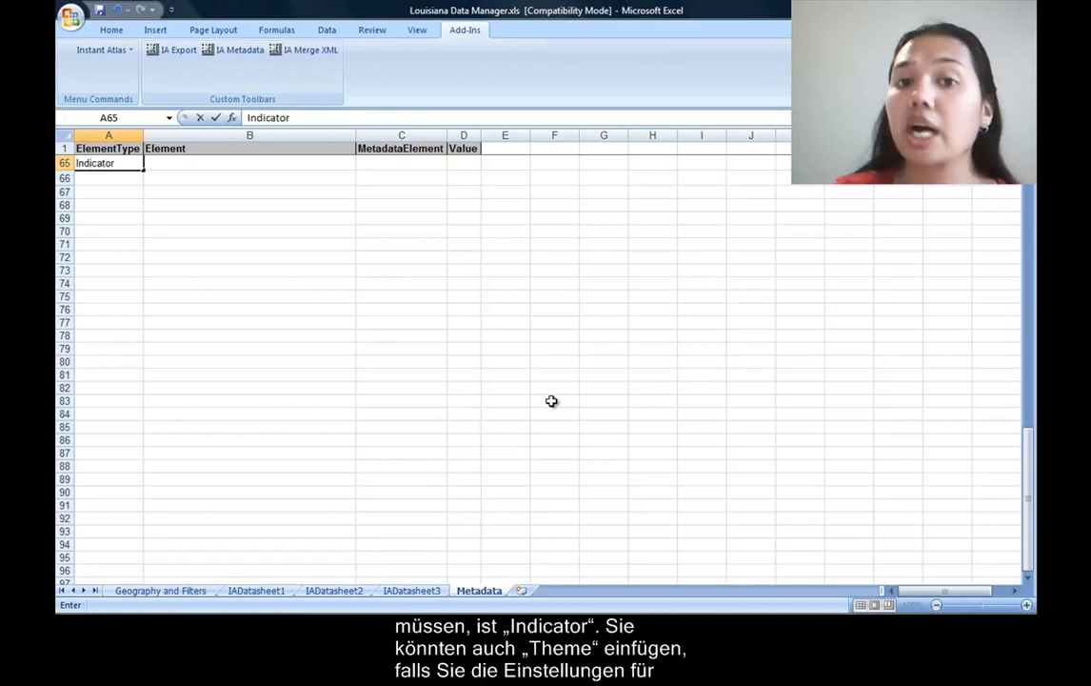
key(Return)
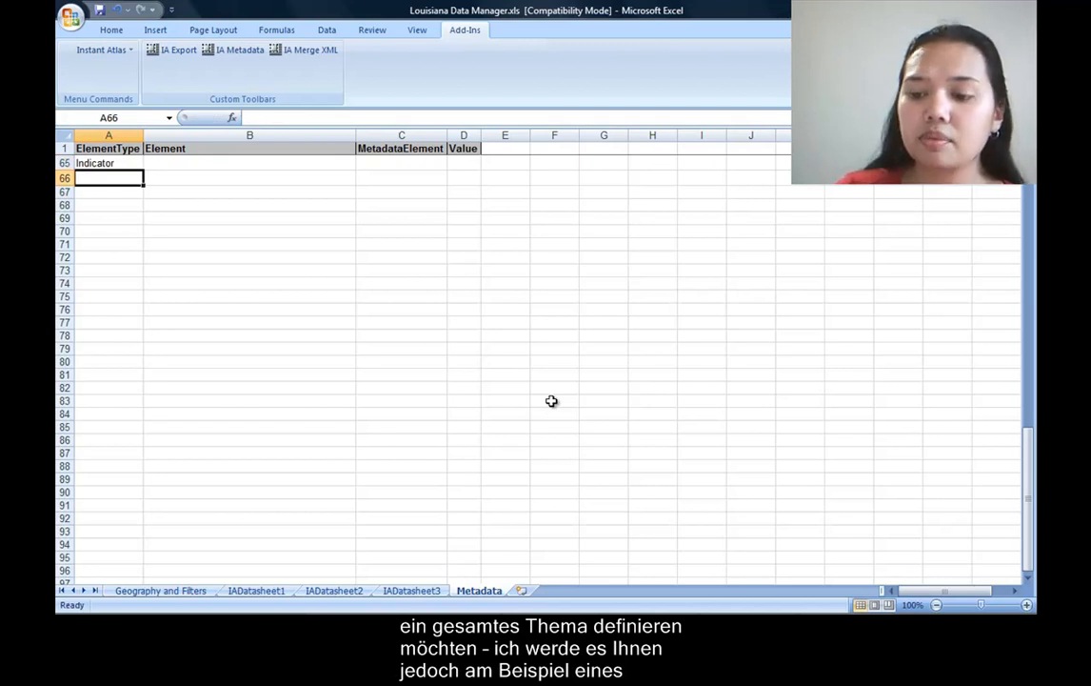
Copy the indicator name Population per Square Mile from the IADatasheet1 sheet into Element cell B65 of the Metadata sheet
key(Up)
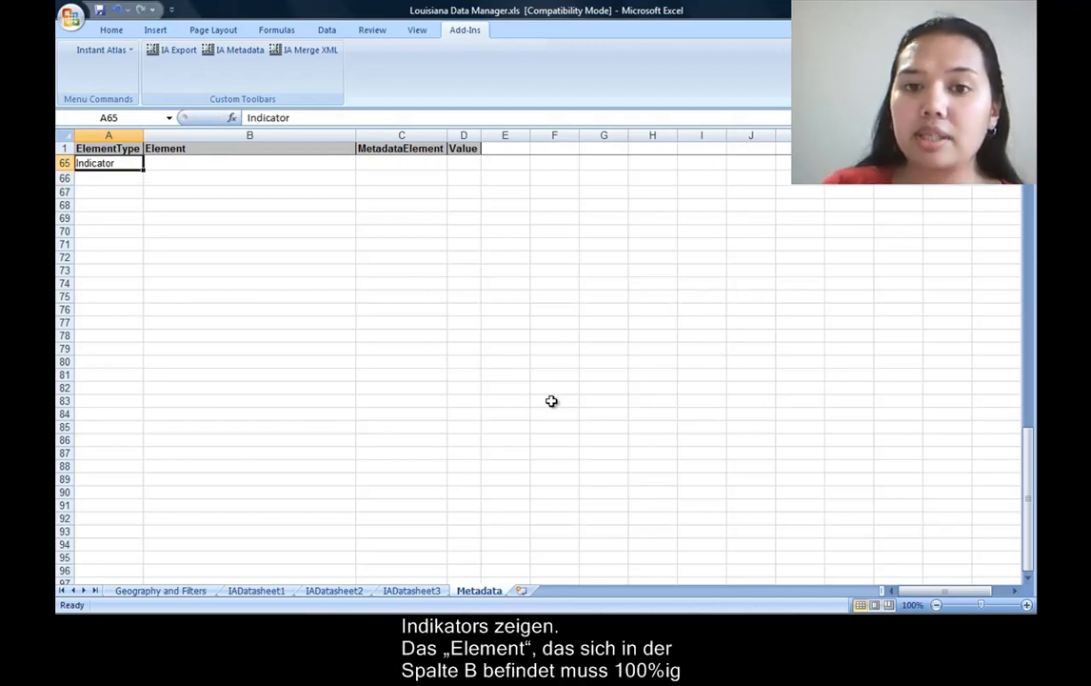
key(Right)
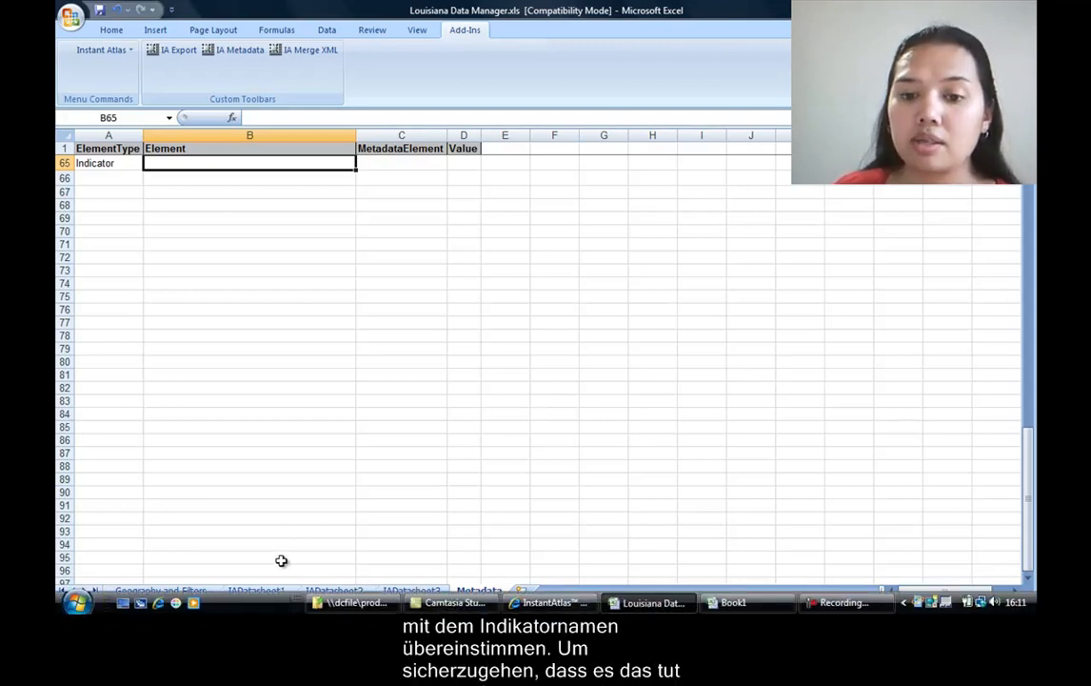
click(277, 593)
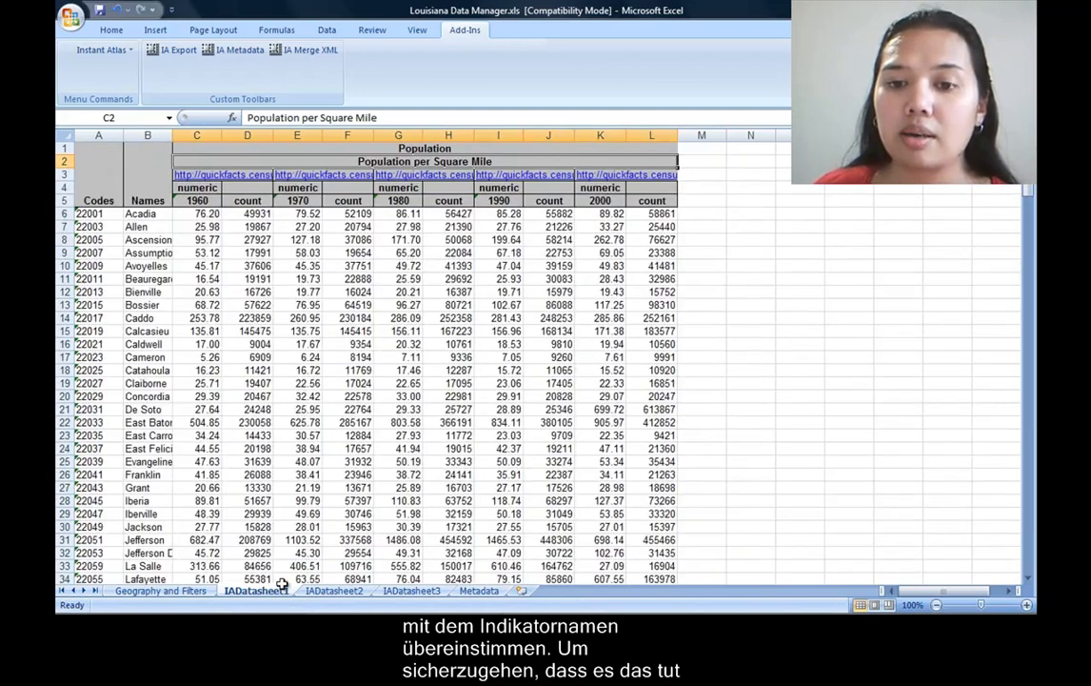
click(387, 114)
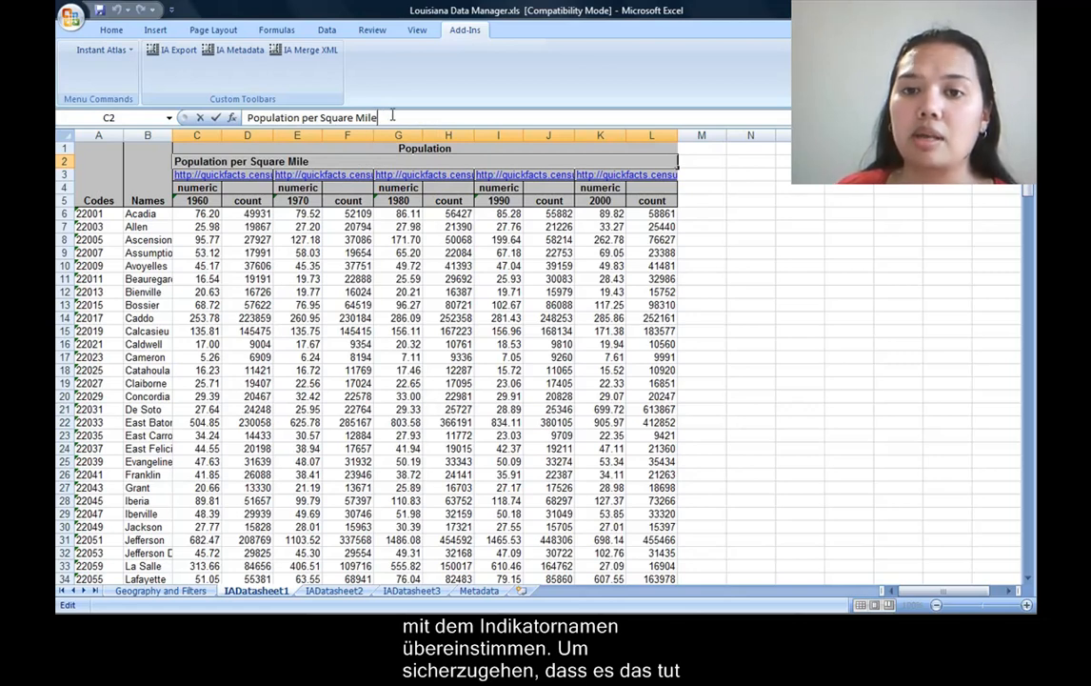
drag(386, 115, 229, 113)
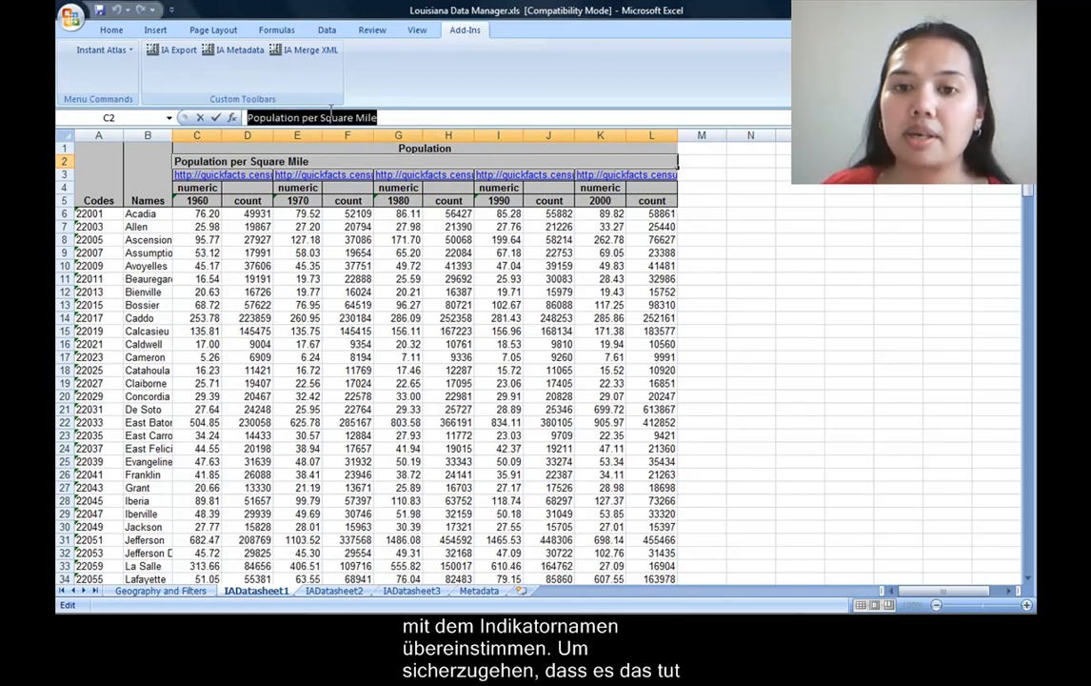
right_click(337, 120)
click(370, 148)
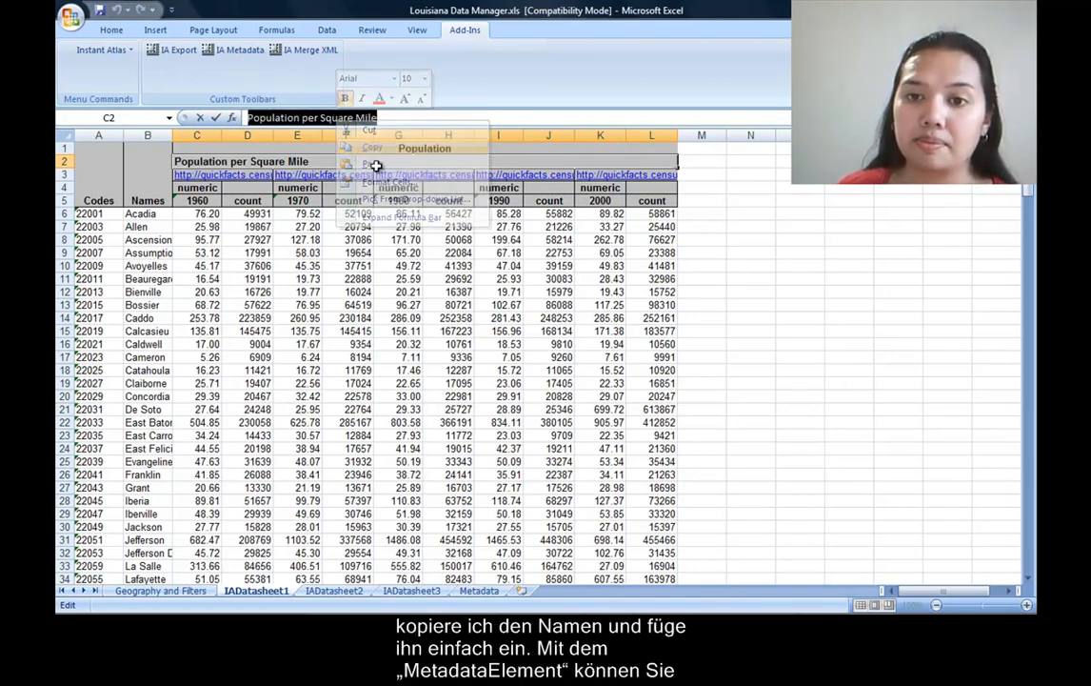
click(486, 591)
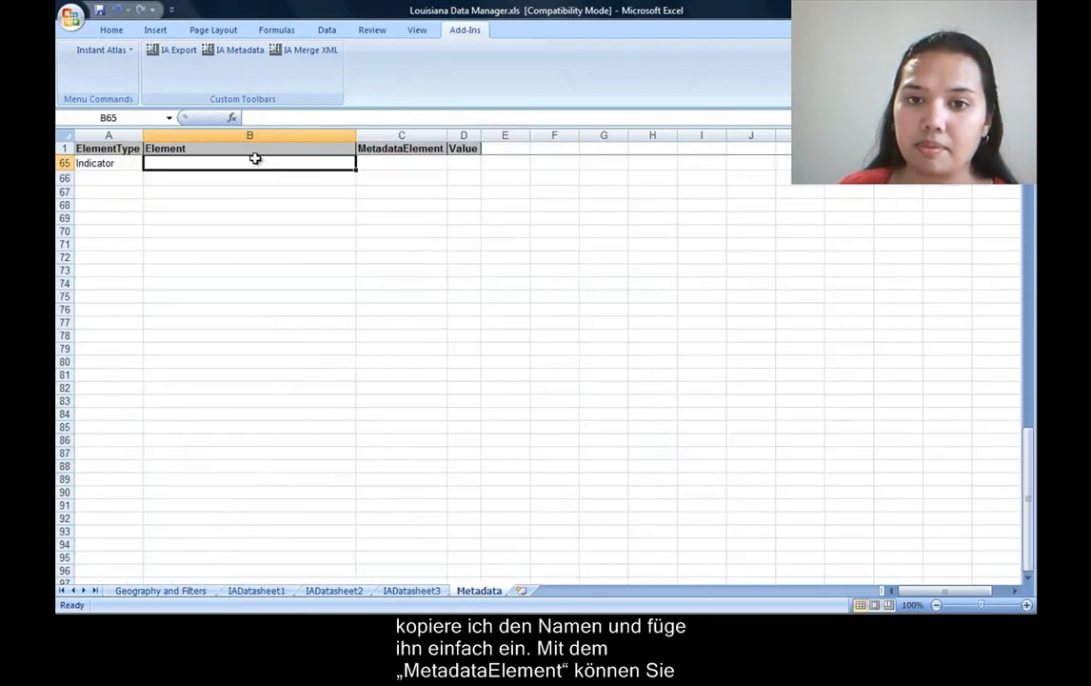
right_click(254, 164)
click(293, 209)
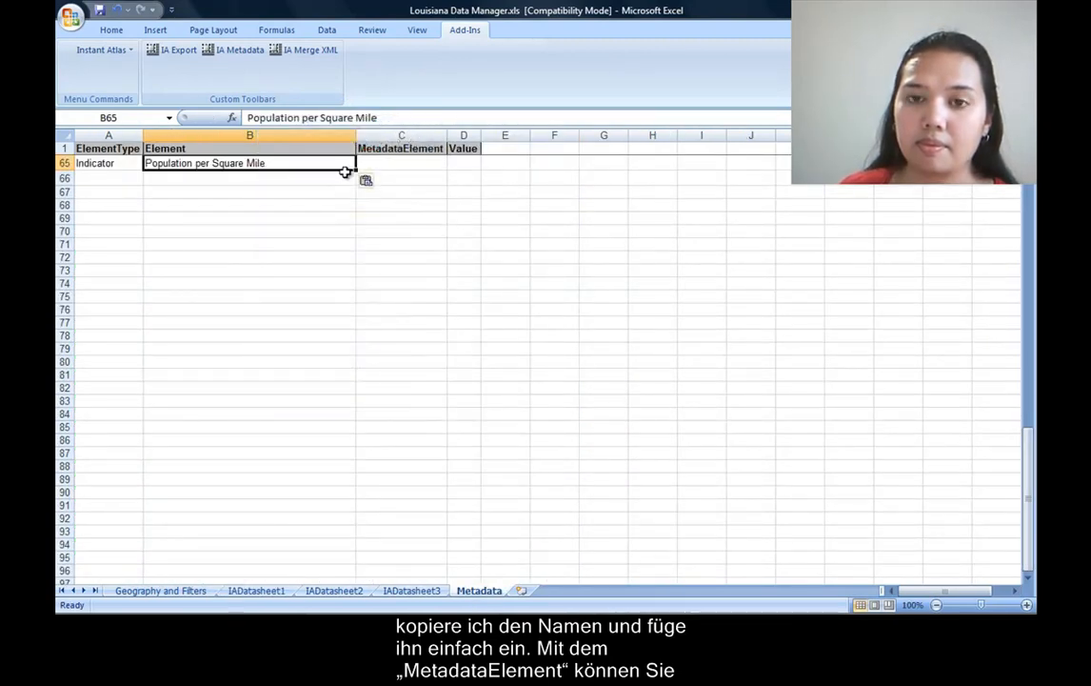
Enter minChartValue as the MetadataElement in cell C65 and set its value in D65 to 0
click(402, 164)
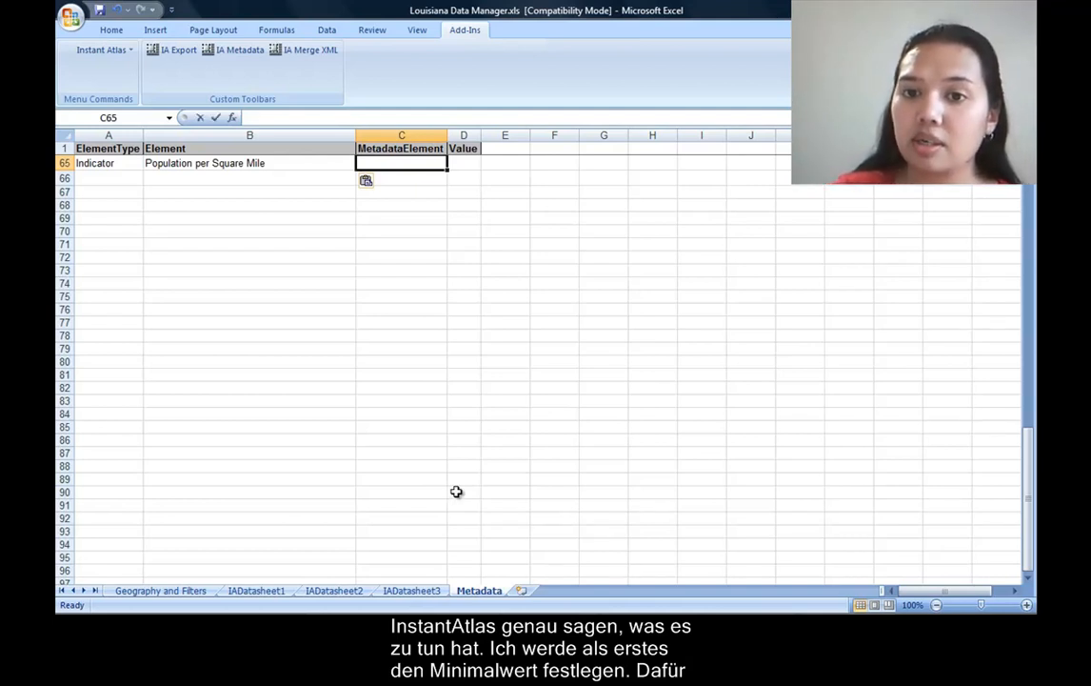
text(min)
text(Char)
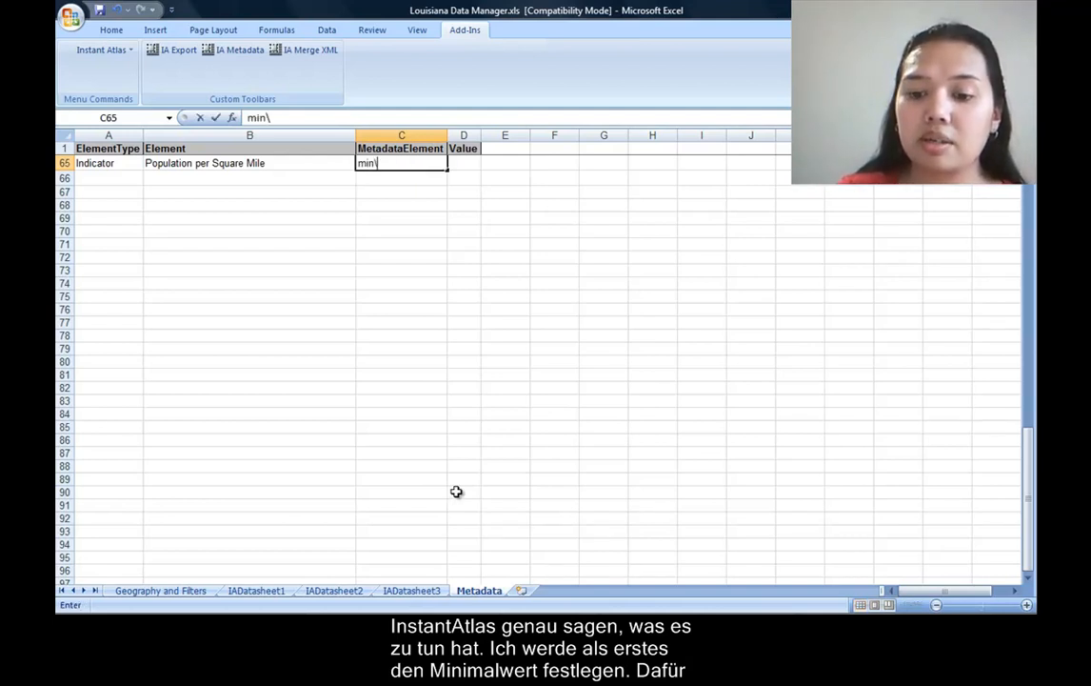
key(BackSpace)
key(BackSpace)
key(BackSpace)
key(BackSpace)
key(BackSpace)
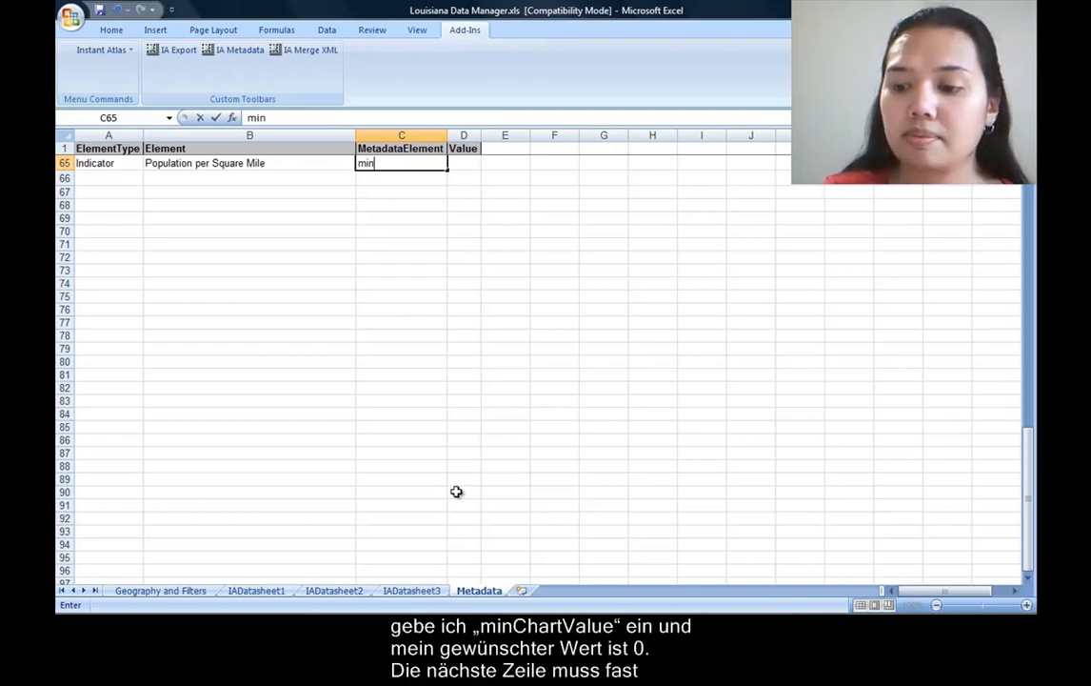
text(ChartValue)
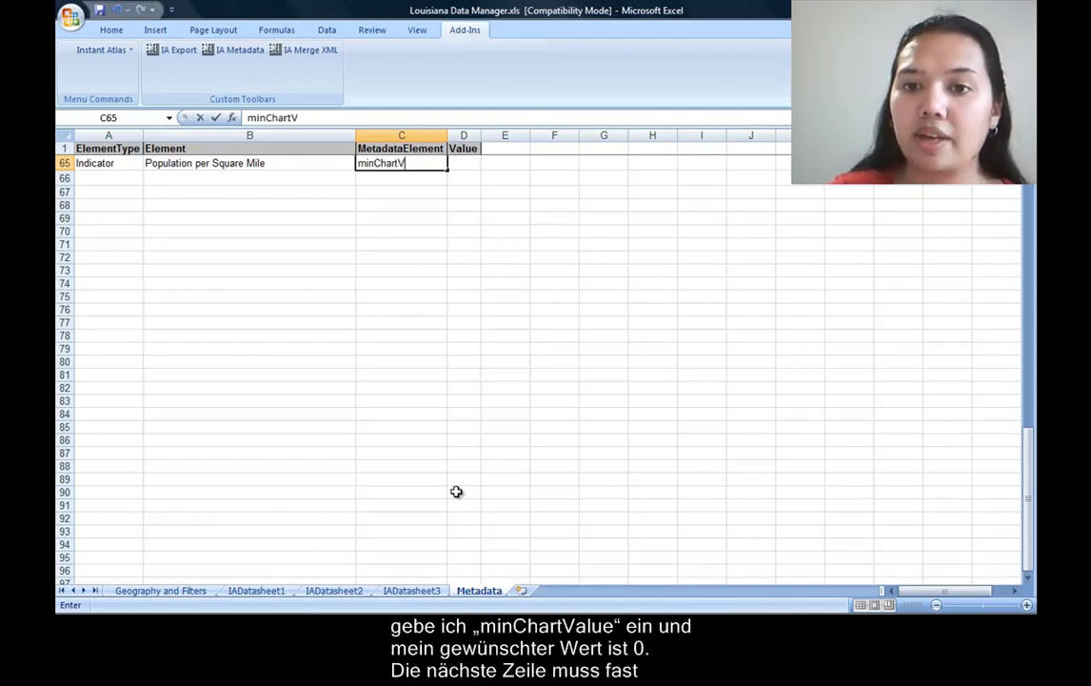
key(Tab)
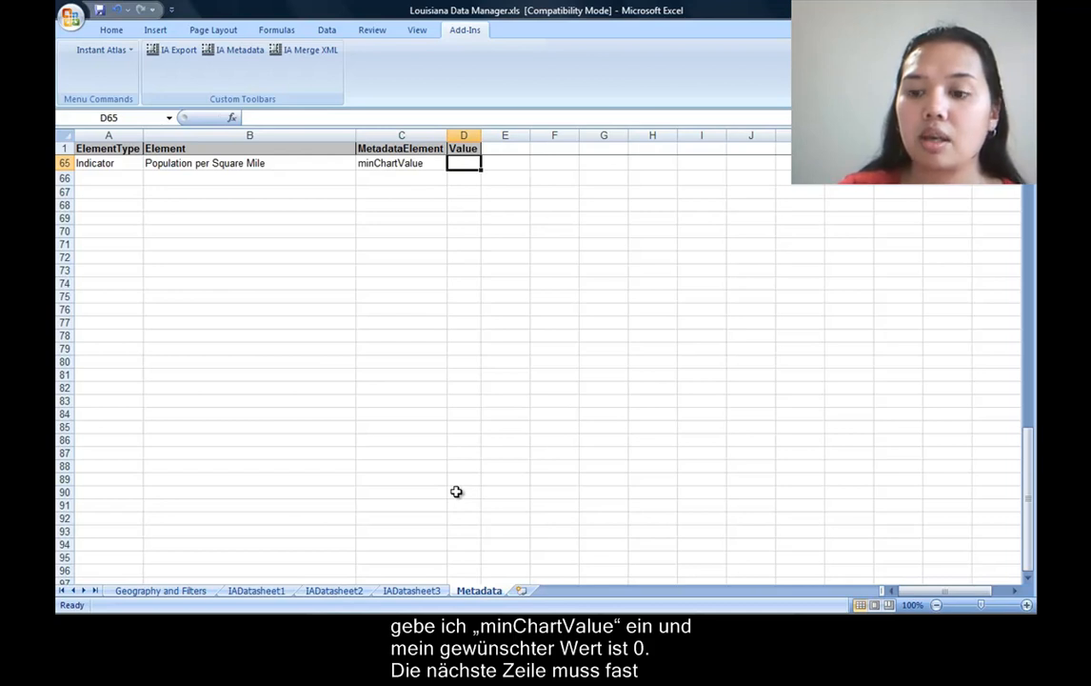
text(0)
key(Return)
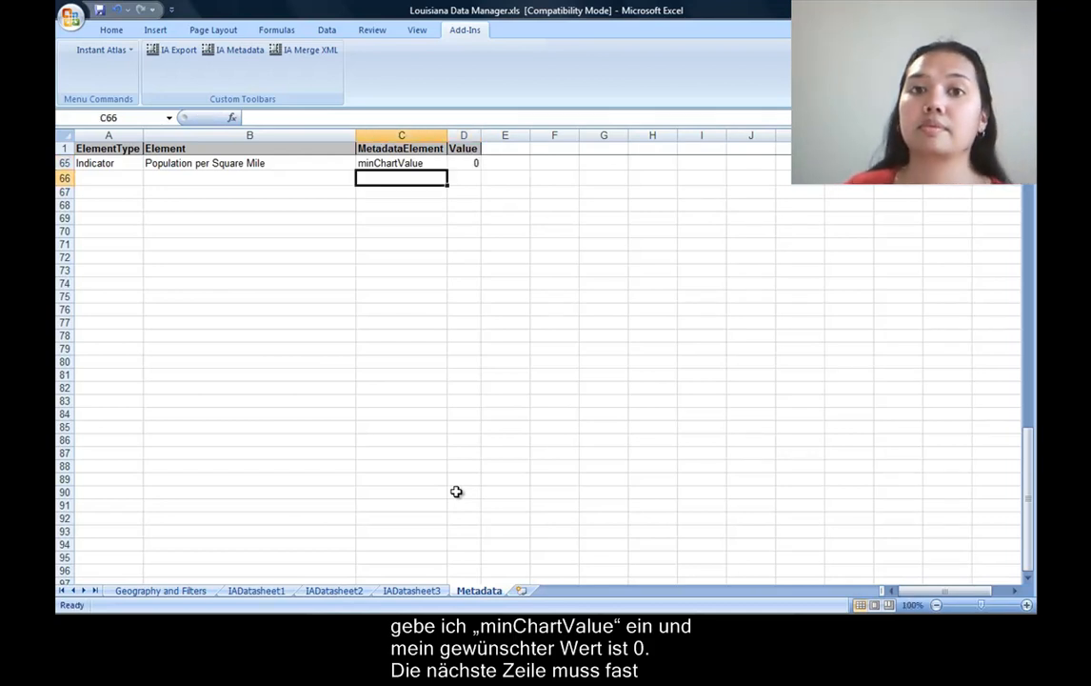
Start row 66 with the ElementType Indicator and copy the Element name Population per Square Mile from B65 into B66
key(Left)
key(Left)
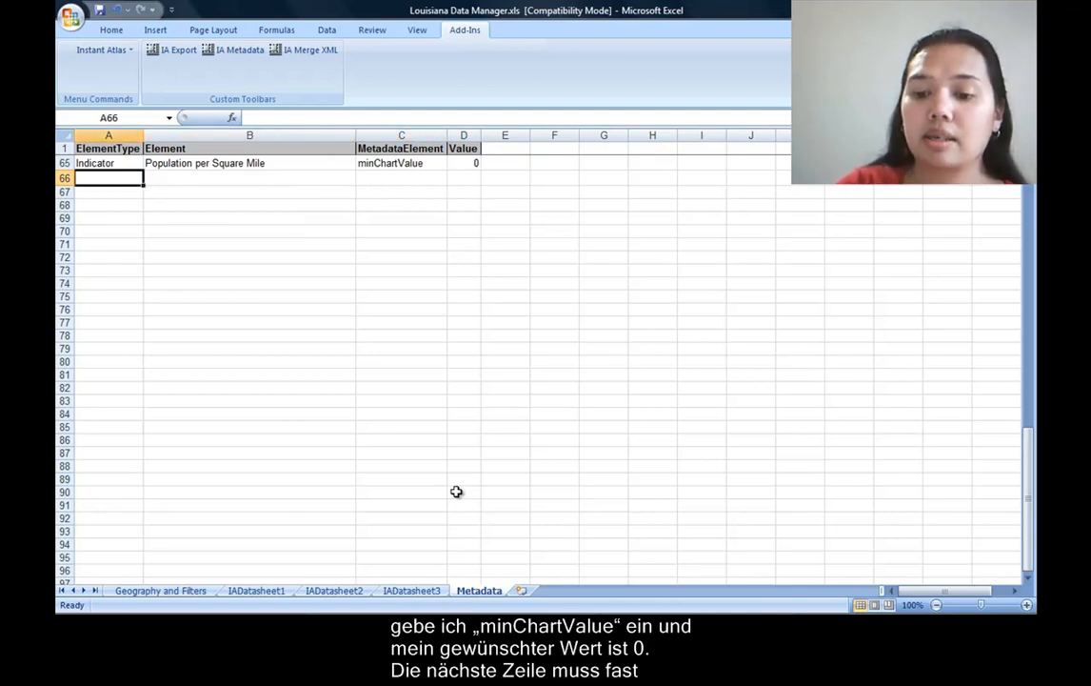
text(Indicator)
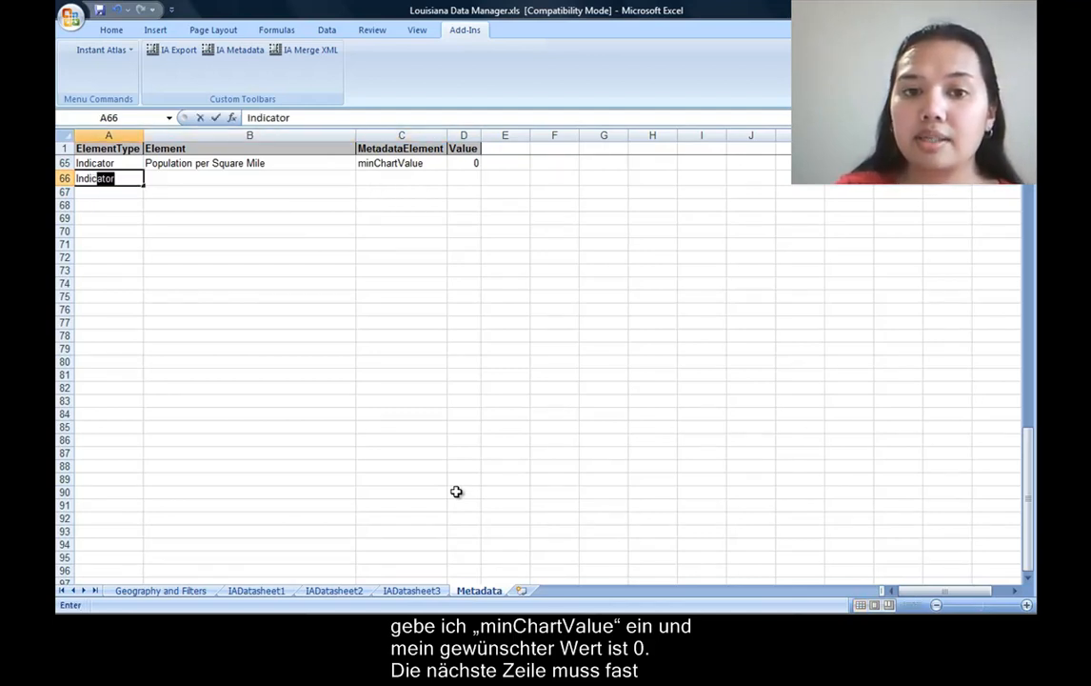
key(Tab)
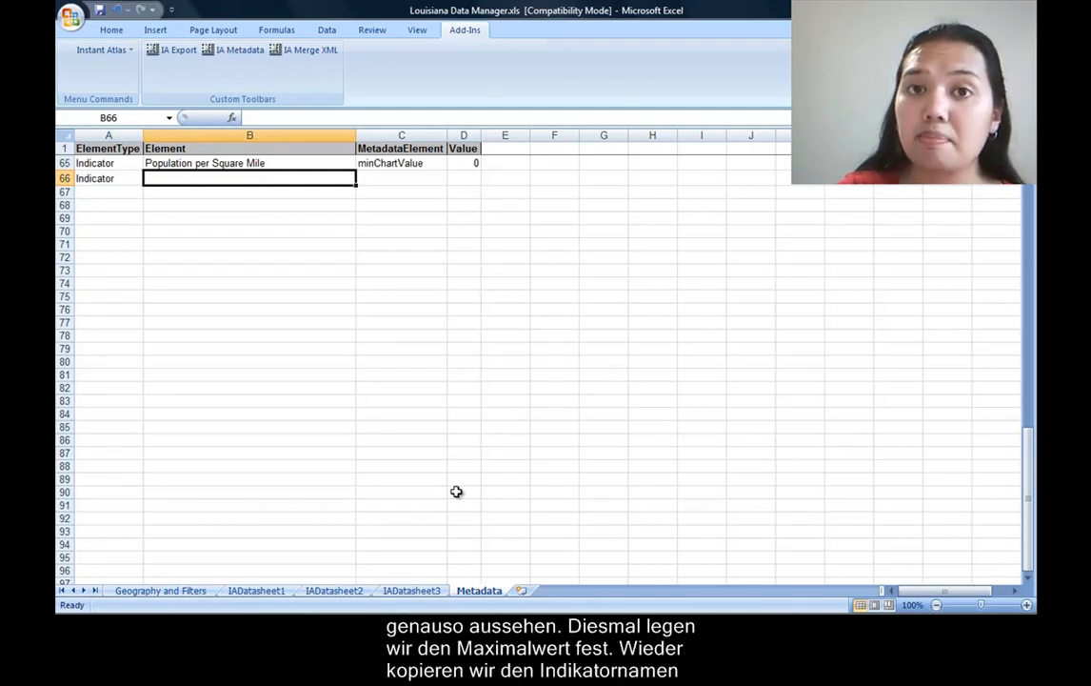
key(Up)
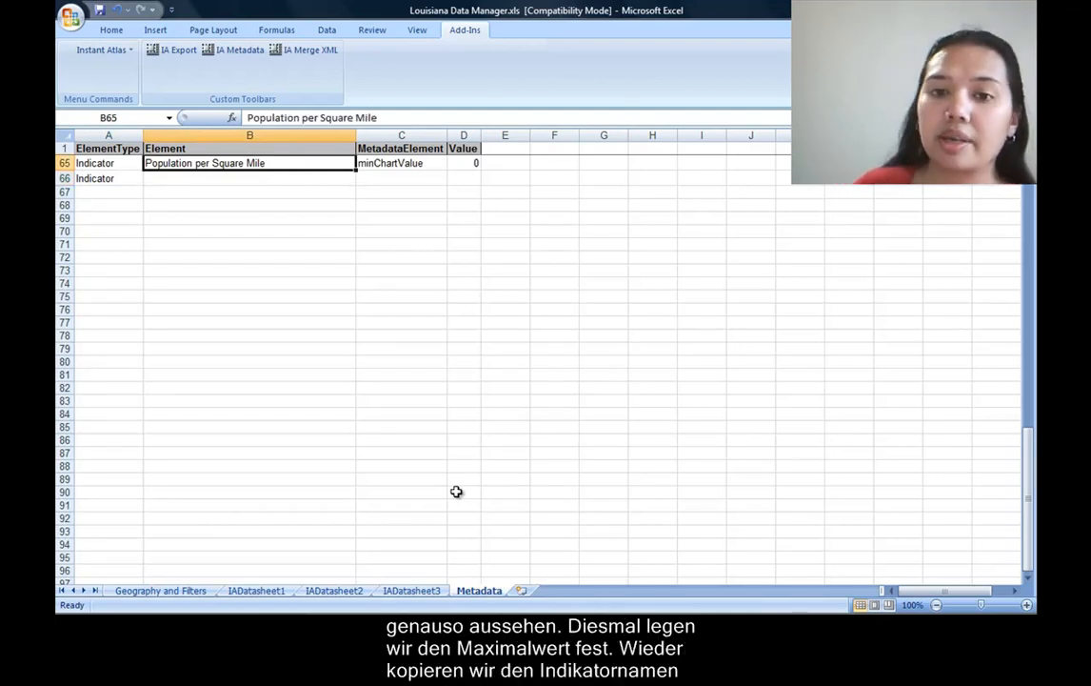
right_click(294, 166)
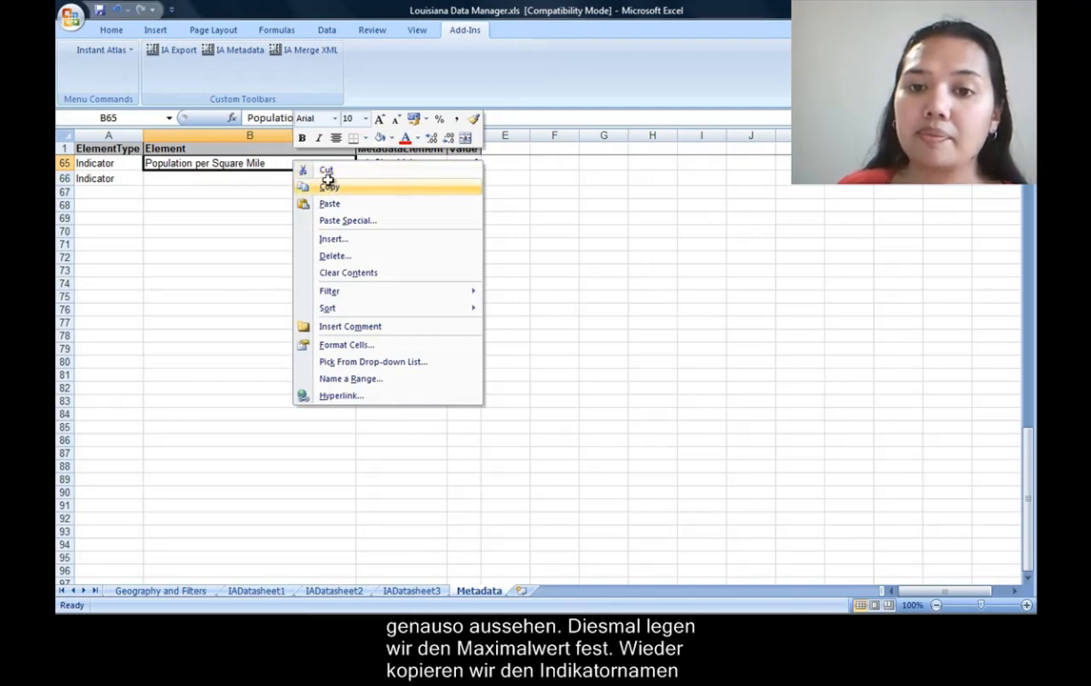
click(327, 187)
right_click(224, 180)
click(275, 230)
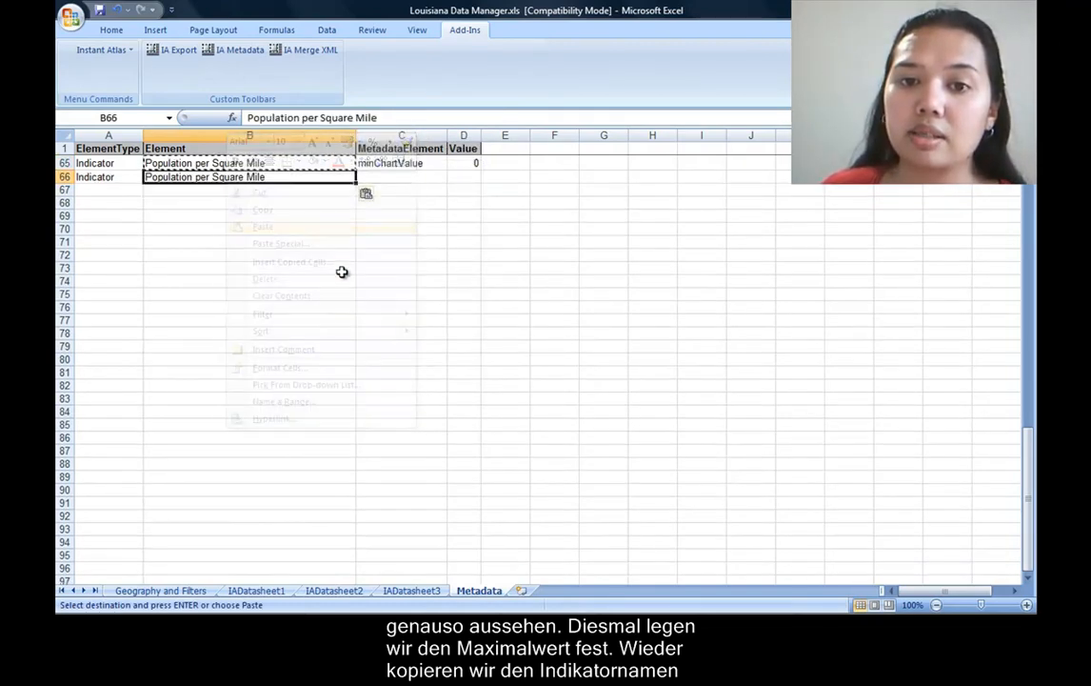
click(313, 194)
key(Escape)
Enter maxChartValue as the MetadataElement in cell C66 and set its value in D66 to 3600
click(367, 177)
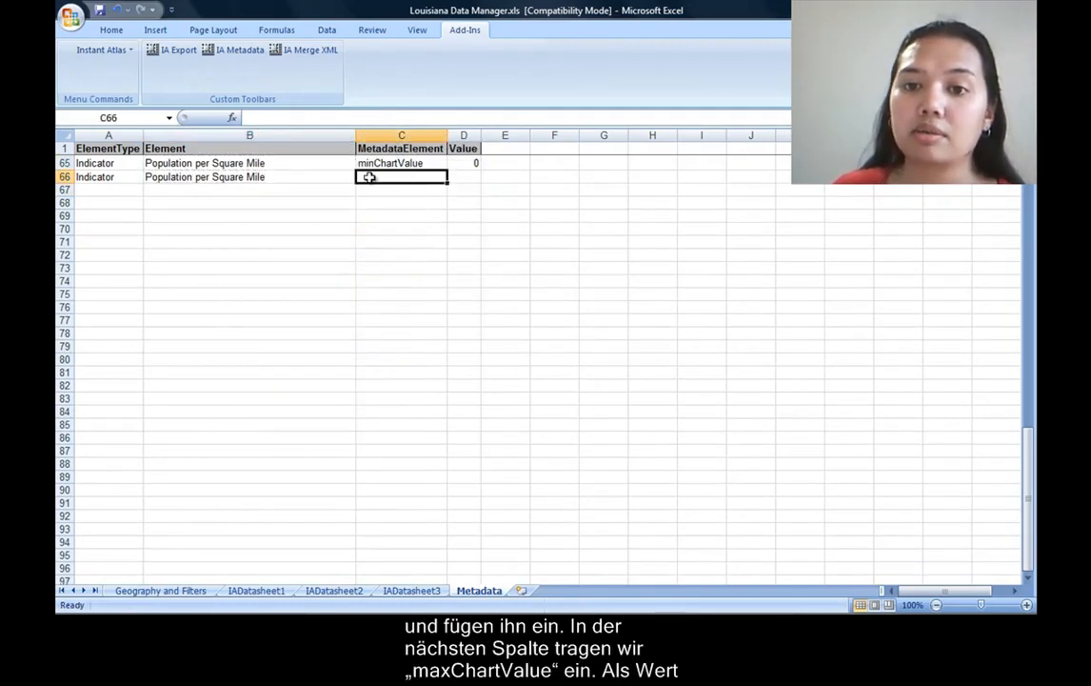
text(max)
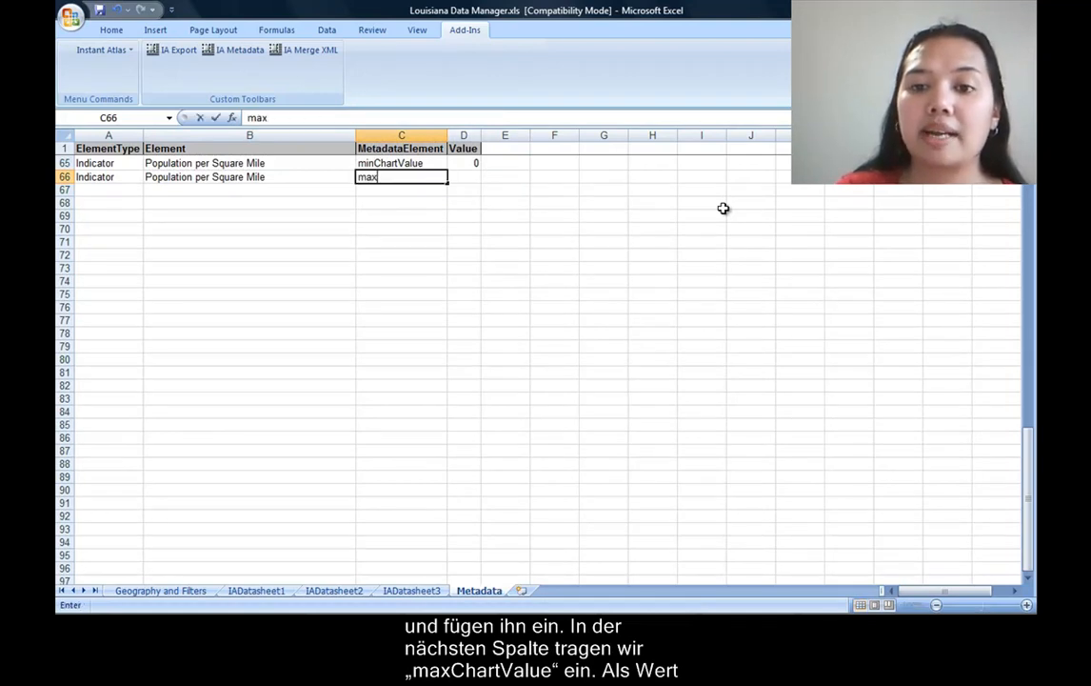
text(Chartv)
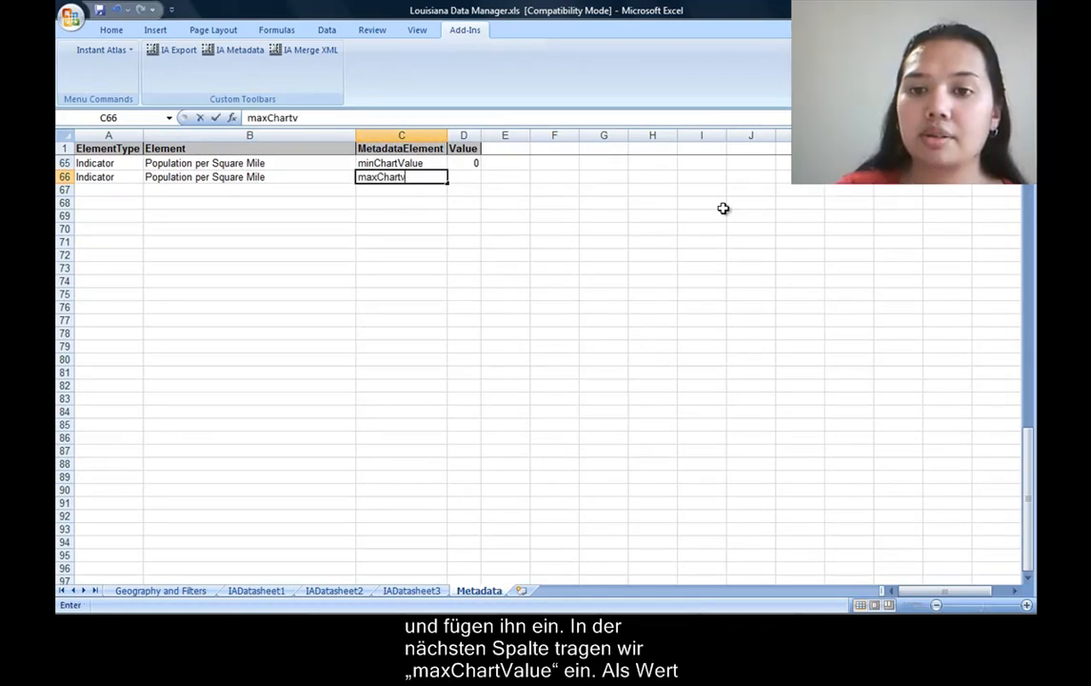
key(BackSpace)
text(Value)
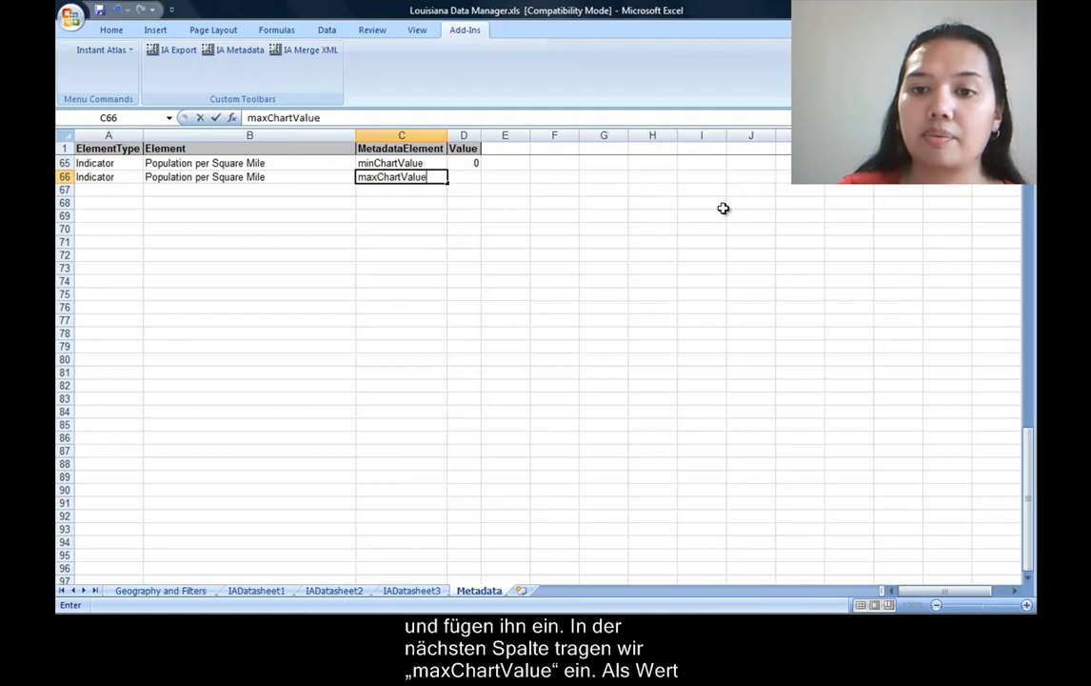
key(Tab)
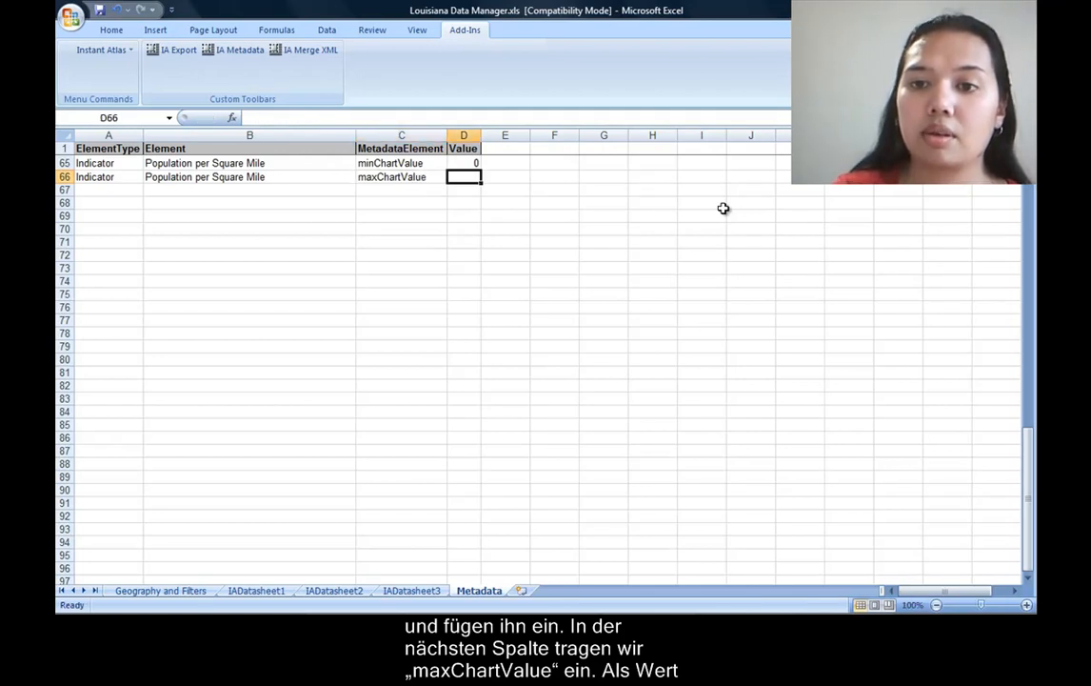
text(3600)
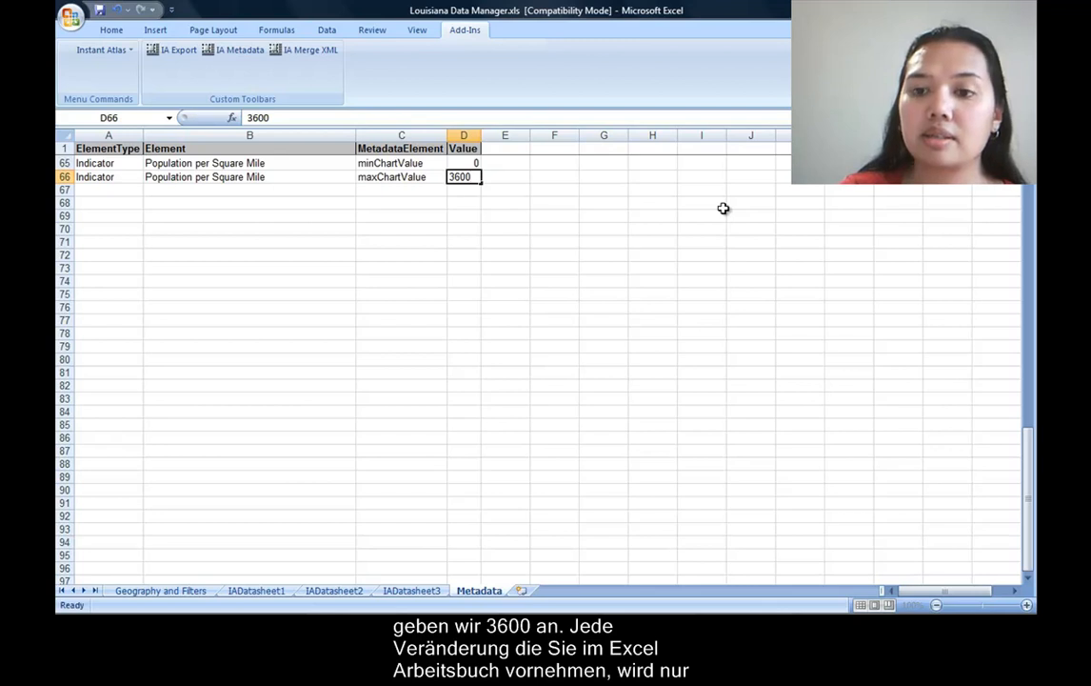
Export the workbook with IA Export as data.xml into the sm report folder, overwriting the existing data and theme files
key(Return)
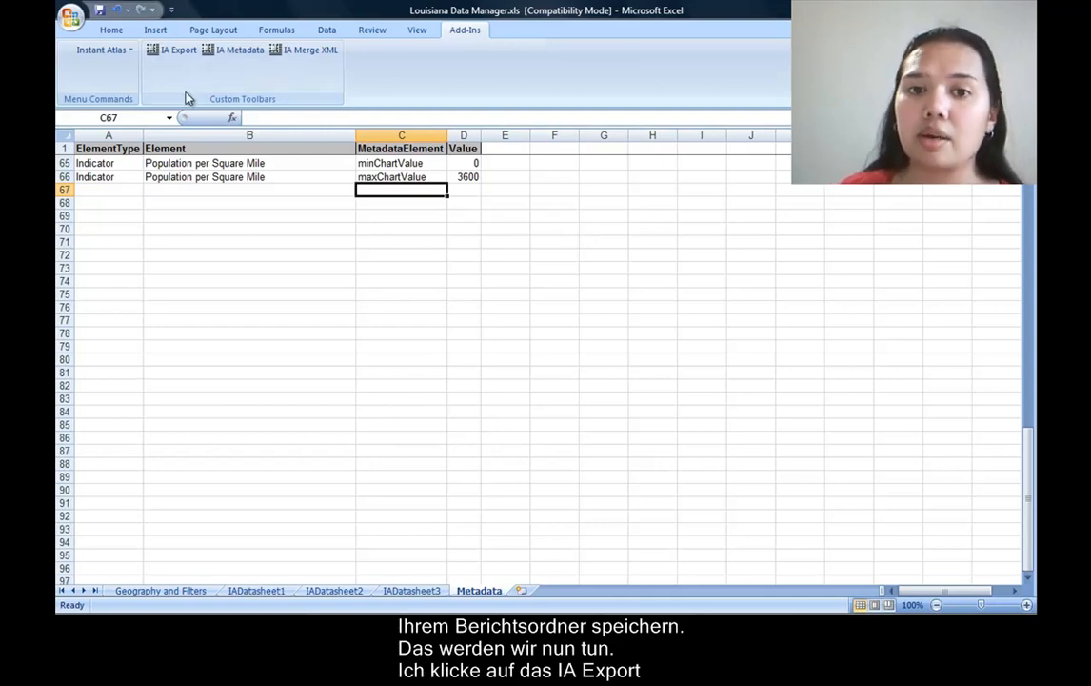
click(175, 50)
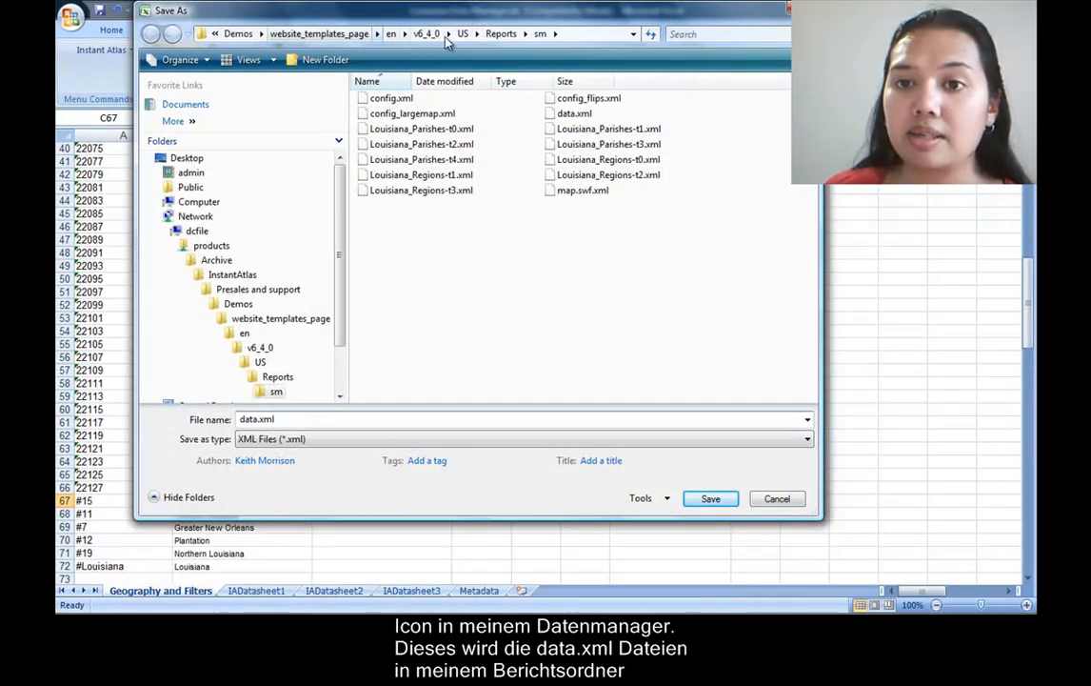
click(705, 500)
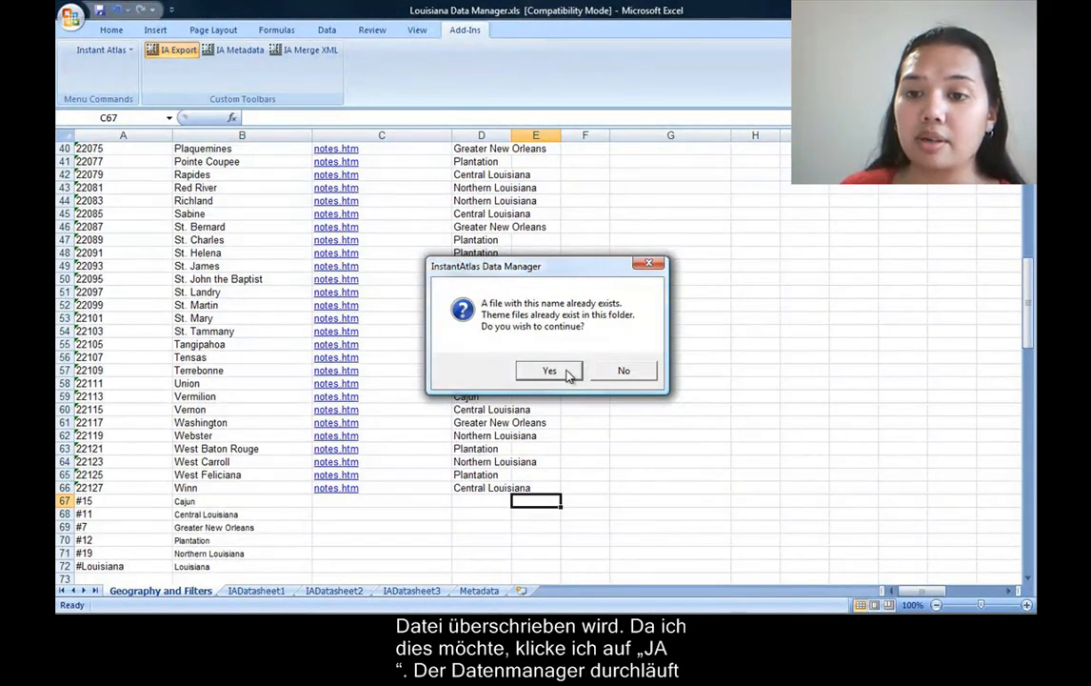
click(550, 371)
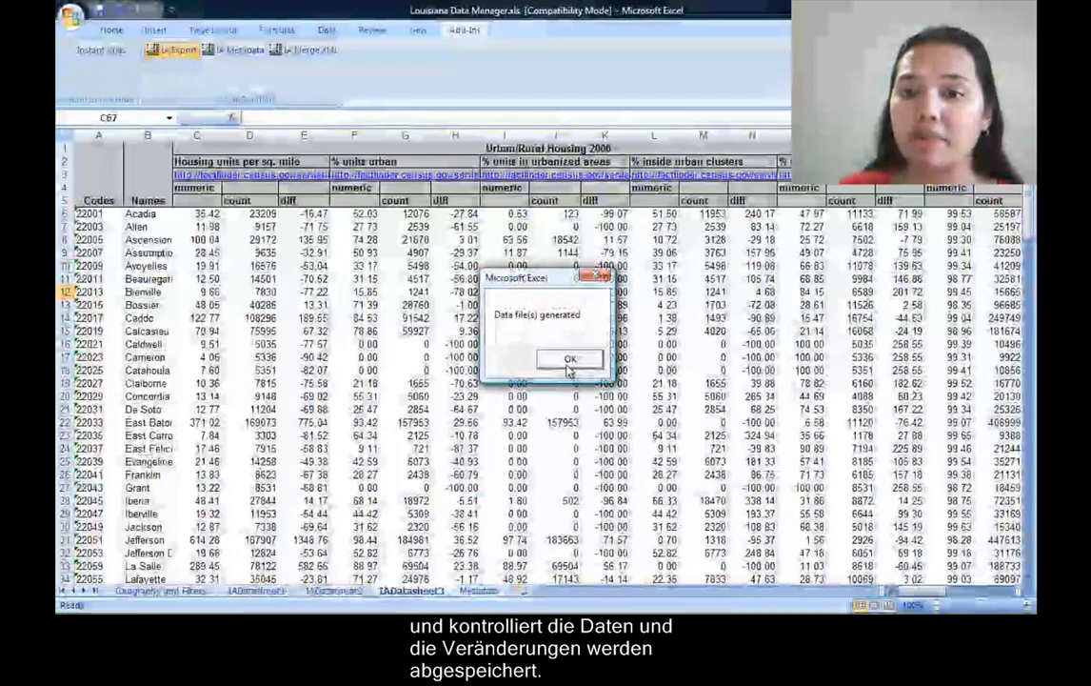
click(569, 360)
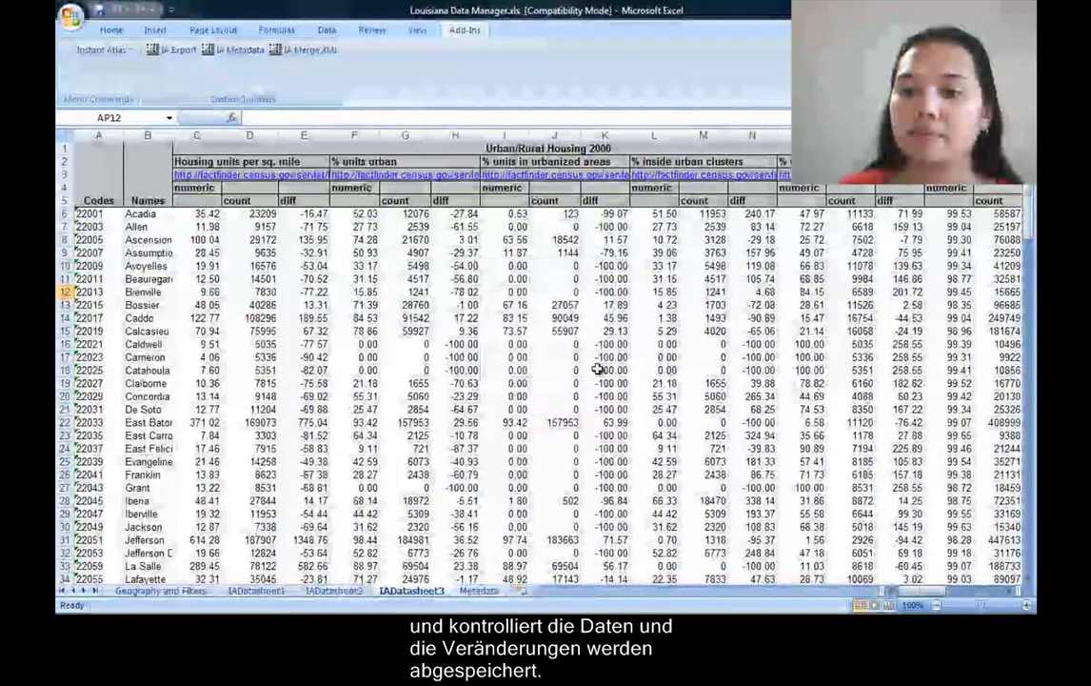
Switch to the InstantAtlas report in Internet Explorer, reload it and play the time animation to check the bar chart axis and legend classes
click(524, 604)
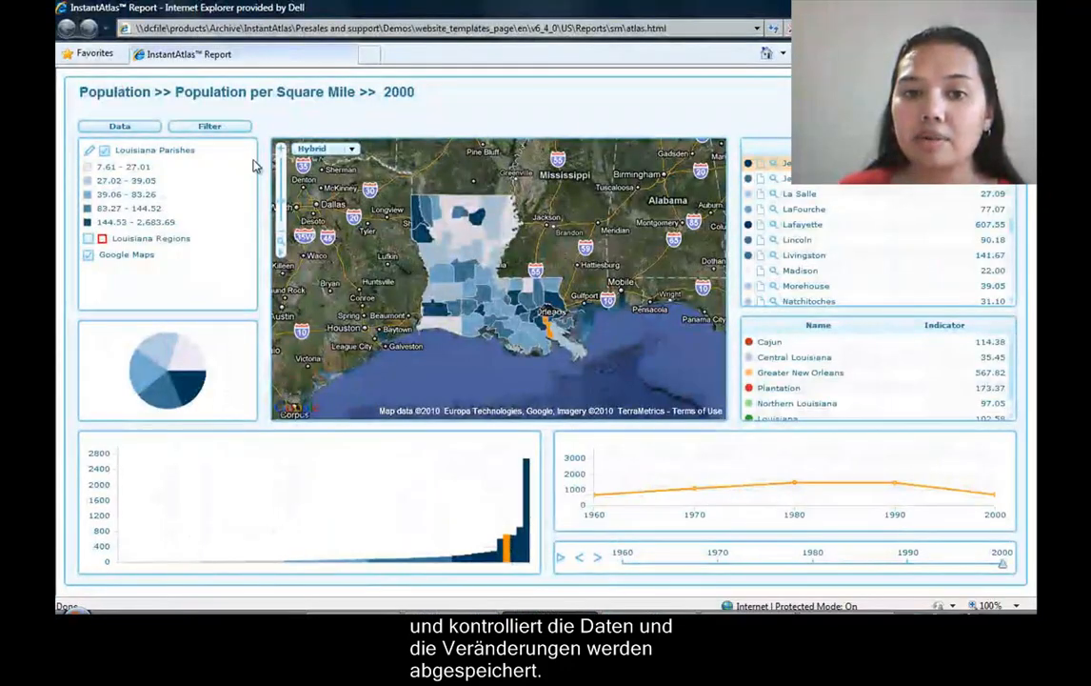
click(774, 28)
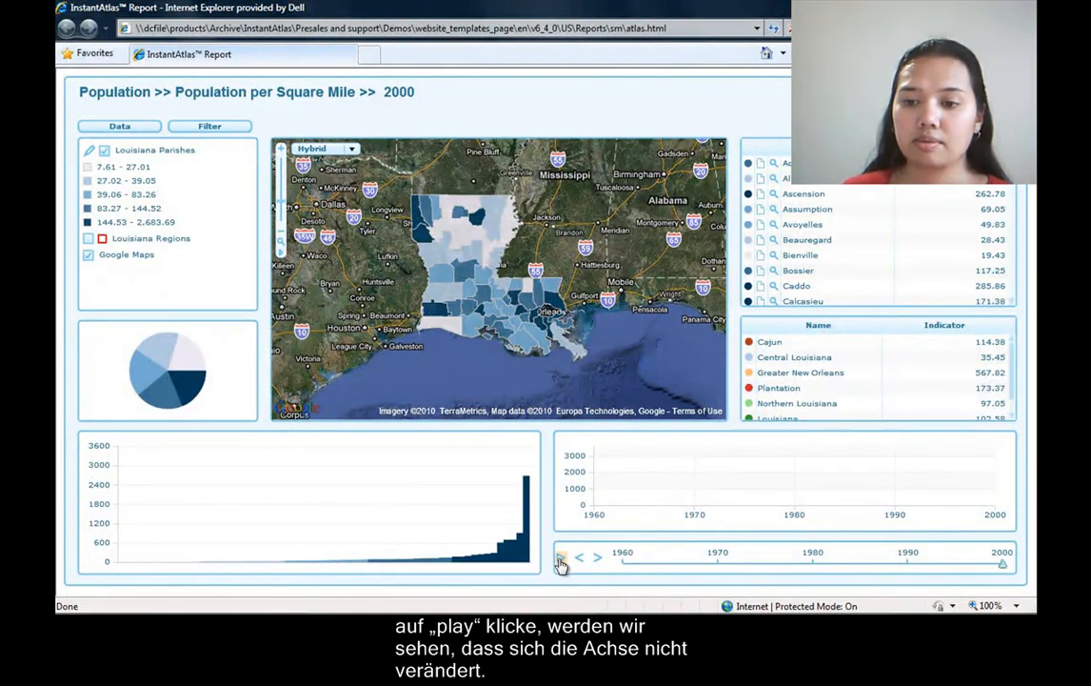
click(561, 564)
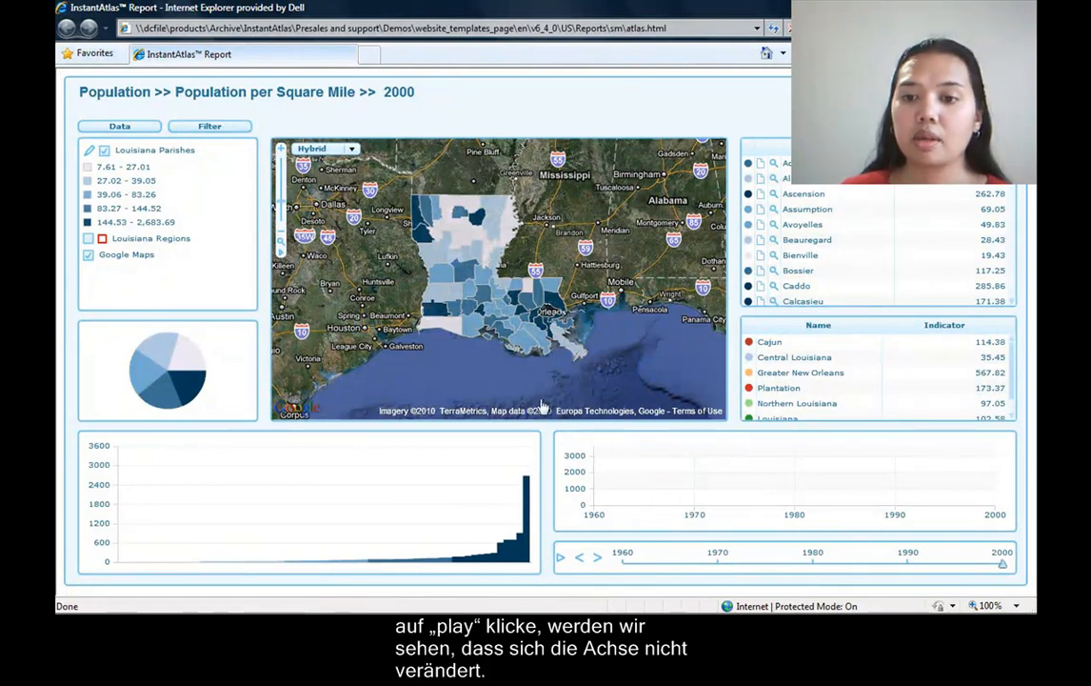
click(555, 341)
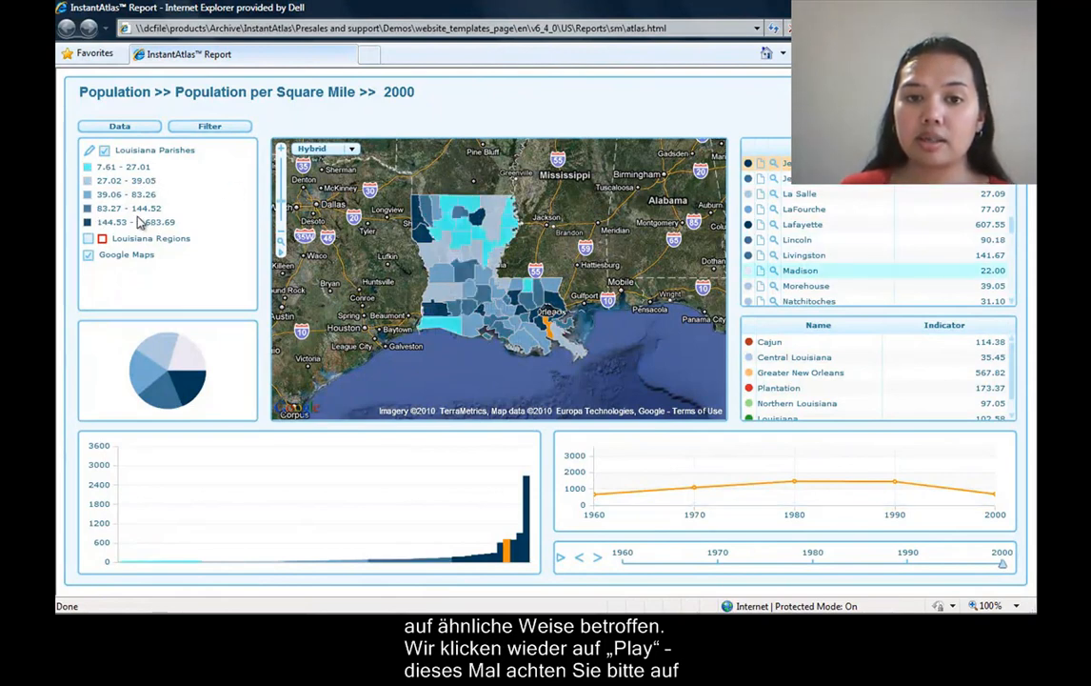
click(562, 560)
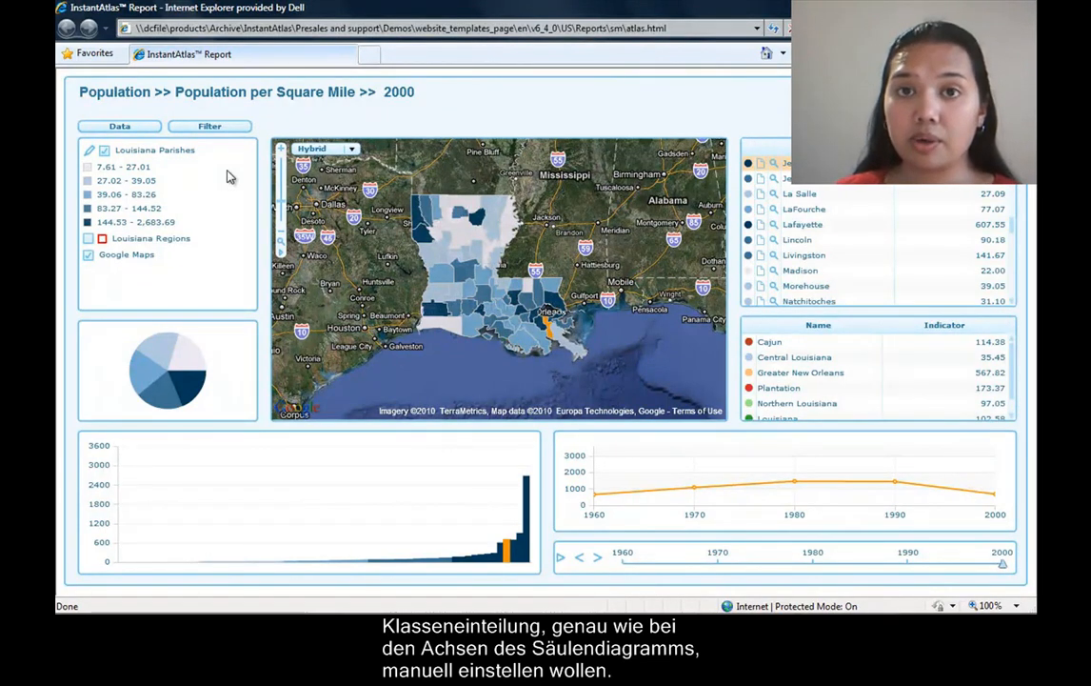
Return to the Metadata sheet of the Louisiana Data Manager workbook in Excel and enter the ElementType Indicator in cell A67
mouse_move(739, 605)
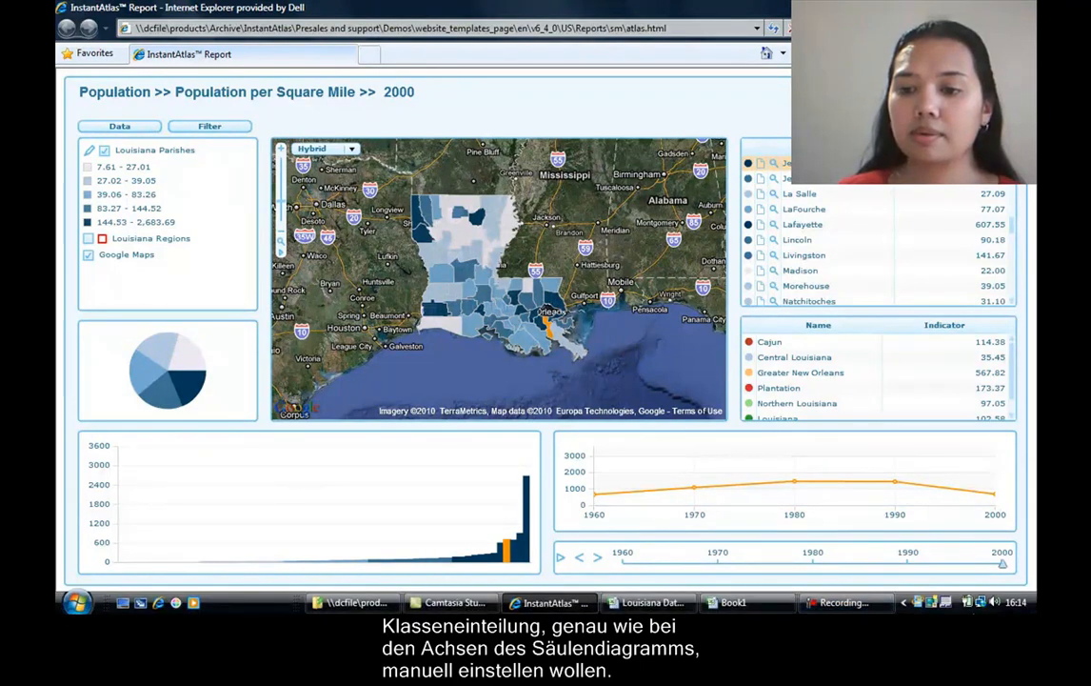
click(652, 601)
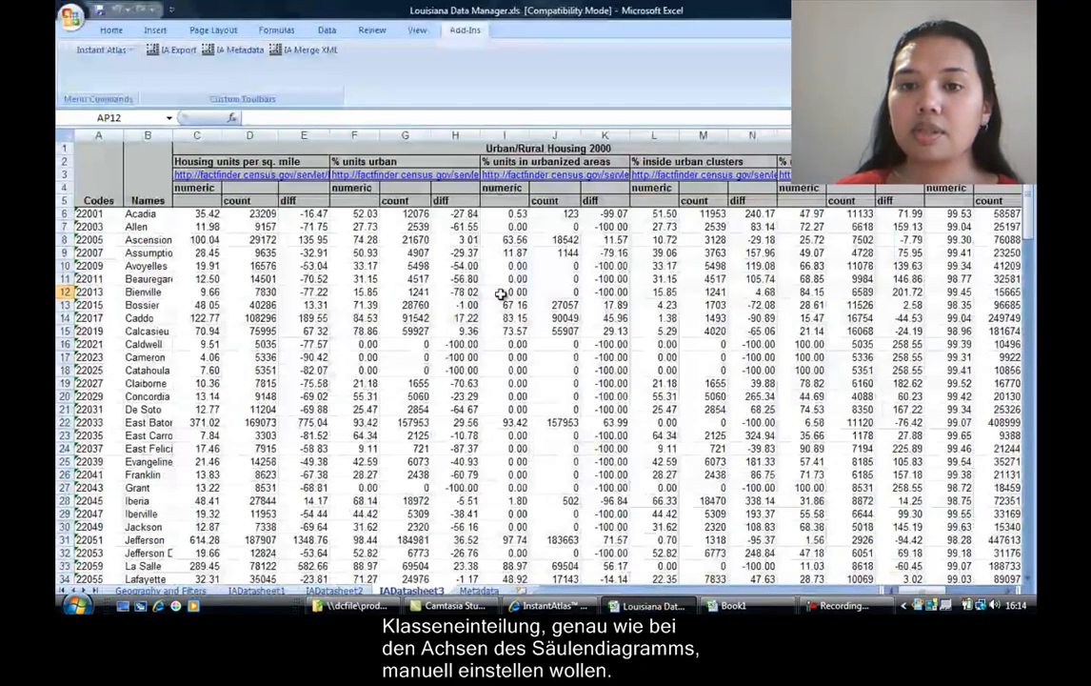
click(479, 590)
click(112, 187)
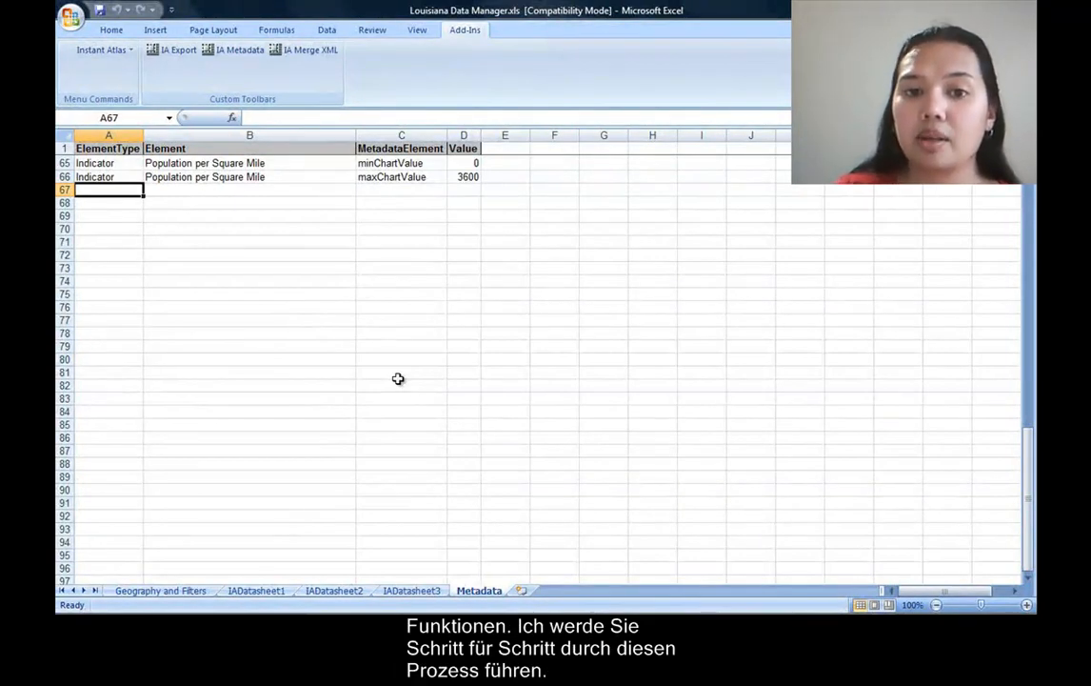
text(Indicator)
key(Tab)
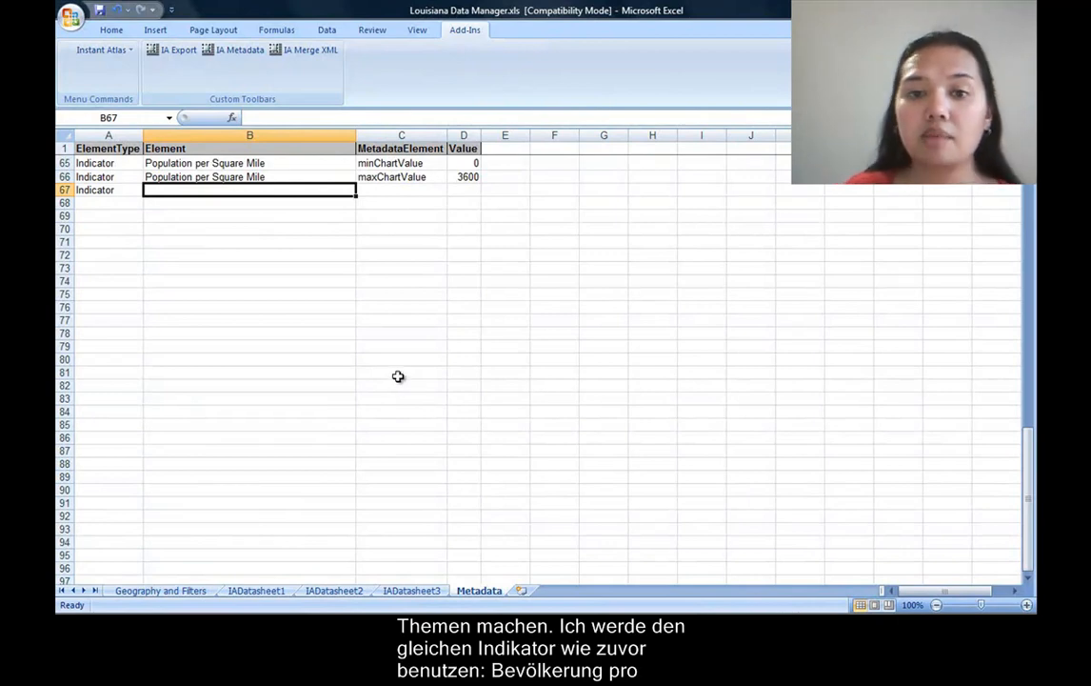
Copy the Element name Population per Square Mile from cell B66 into B67
click(331, 178)
right_click(331, 178)
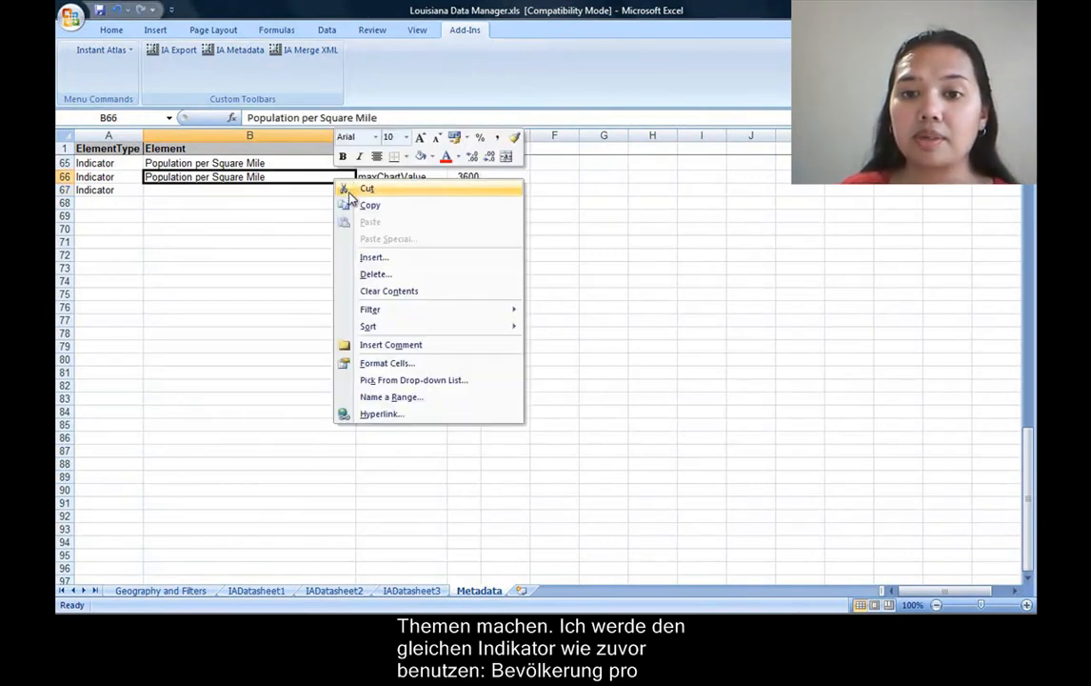
click(362, 204)
right_click(257, 203)
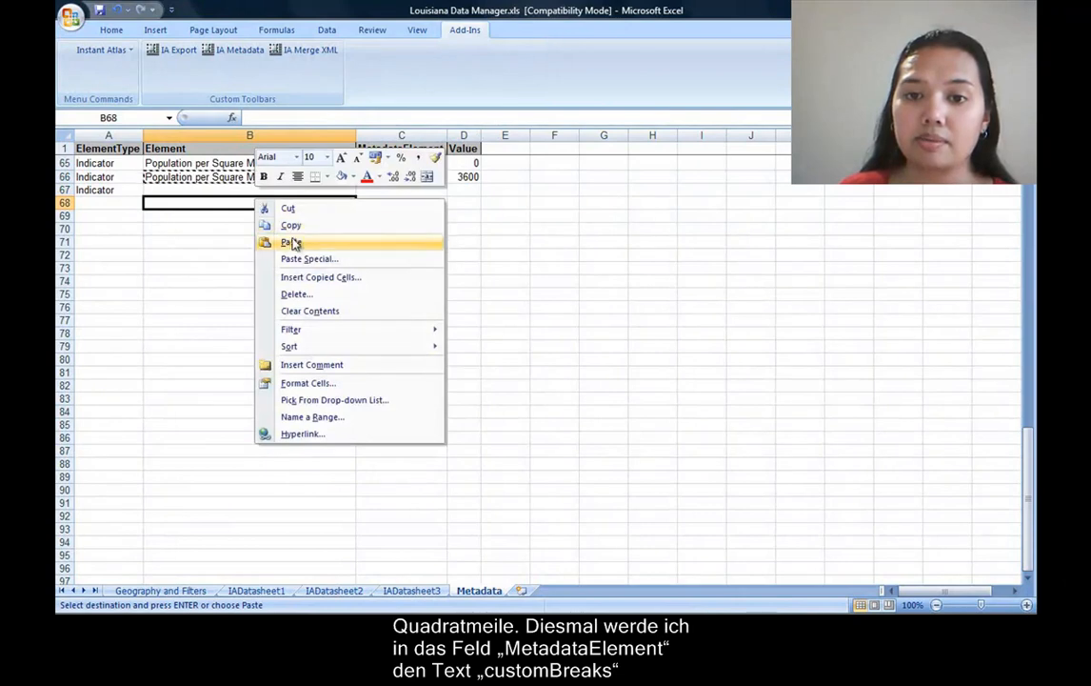
click(208, 189)
right_click(208, 190)
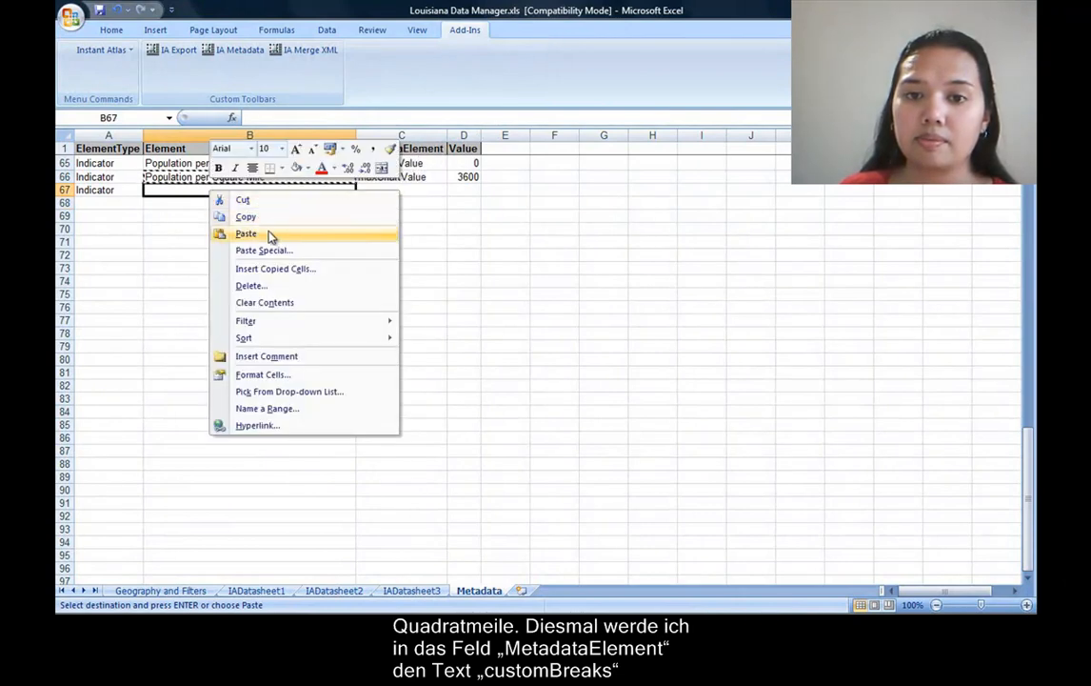
click(274, 235)
Enter customBreaks as the MetadataElement in cell C67
click(396, 187)
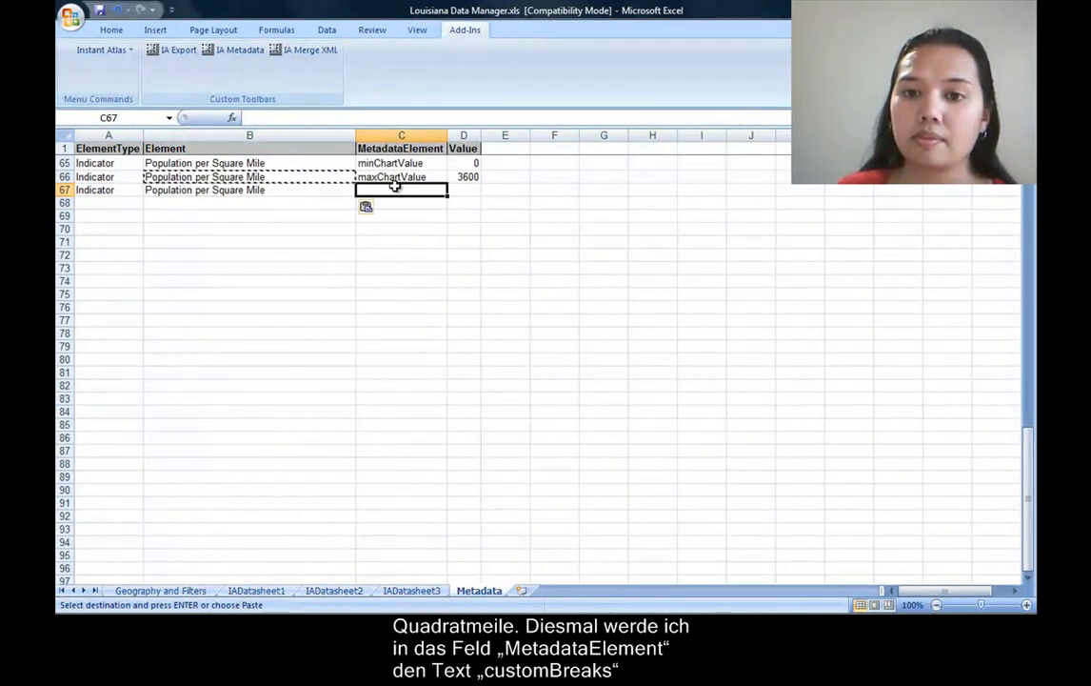
key(Escape)
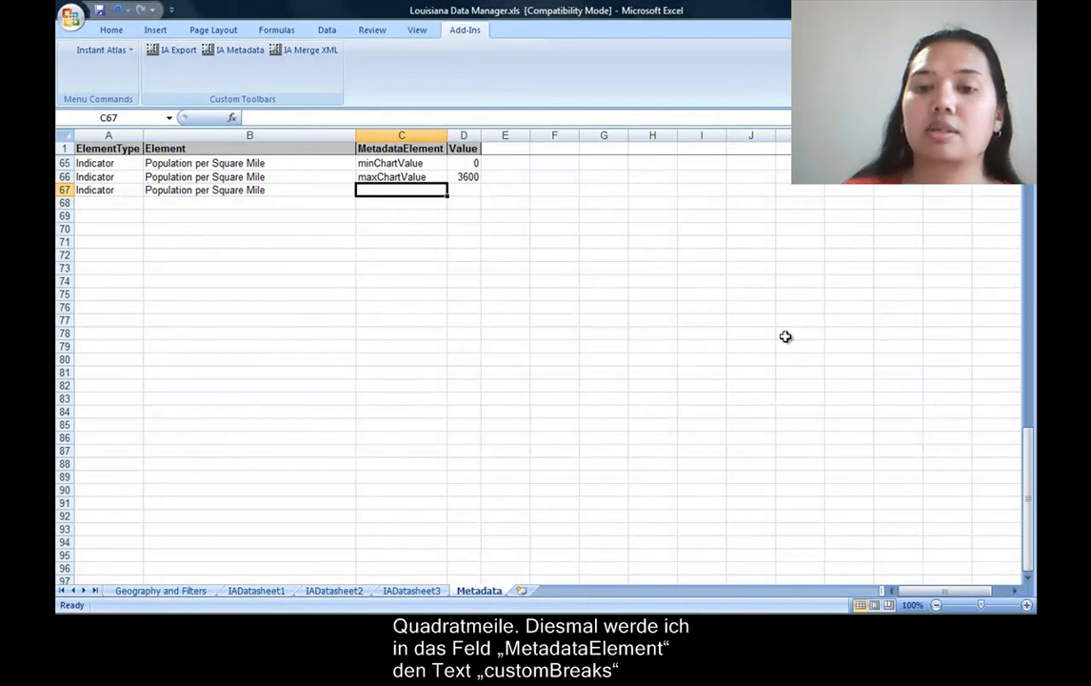
text(custom)
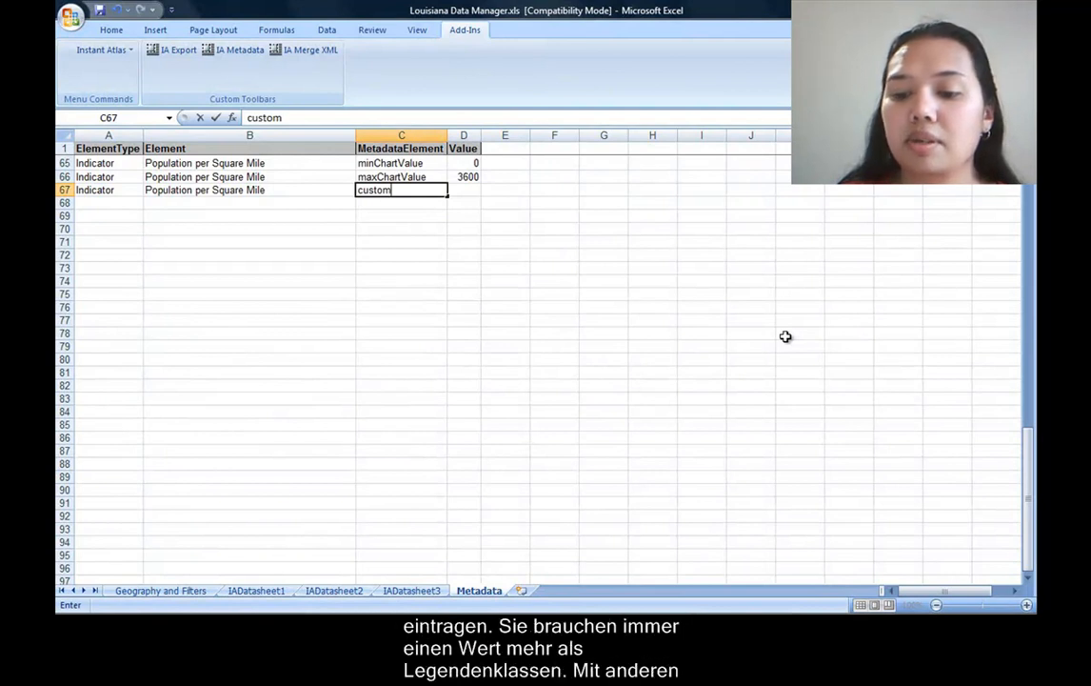
text(Breaks)
key(Tab)
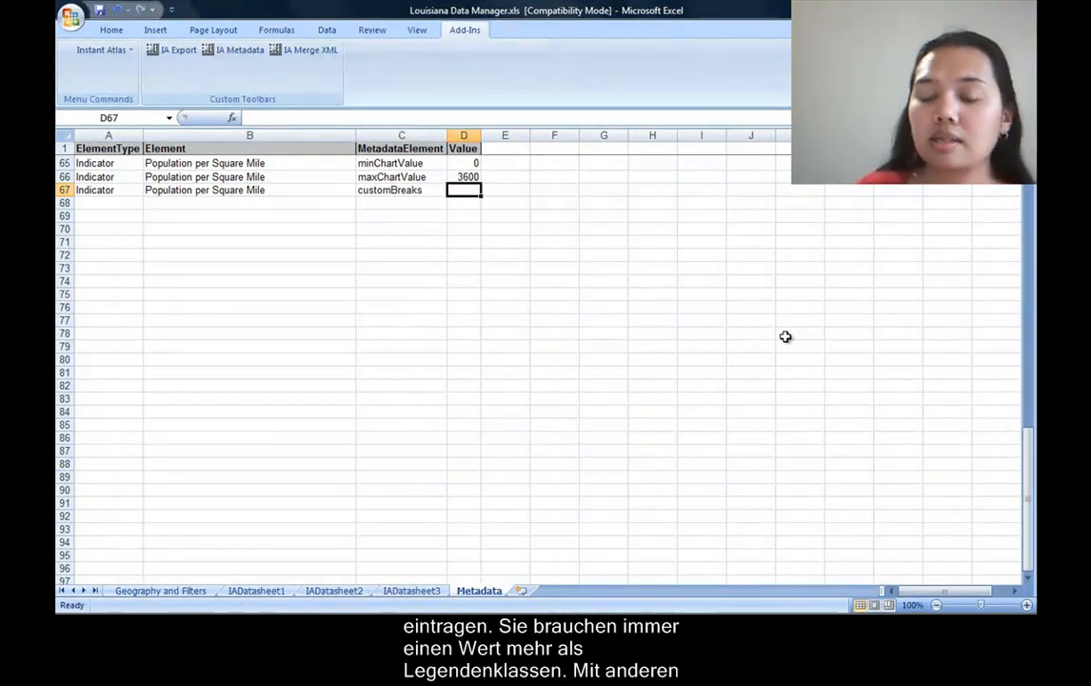
Widen the Value column and set the customBreaks value in cell D67 to 0;100;500;2000;3600;5000
drag(481, 135, 641, 141)
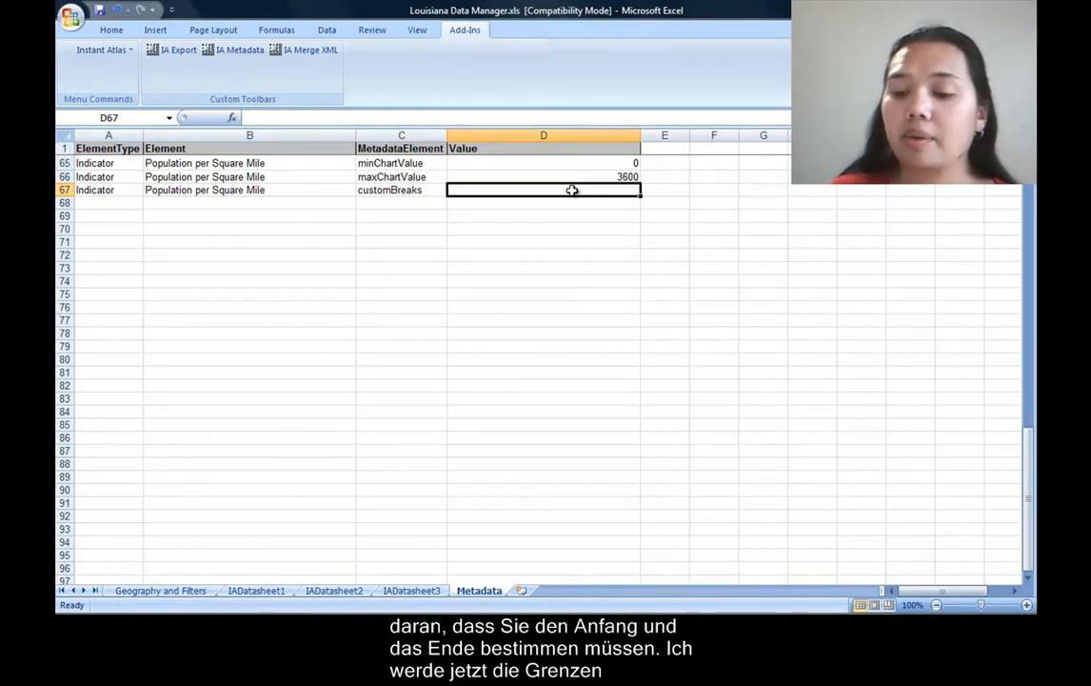
text(0;)
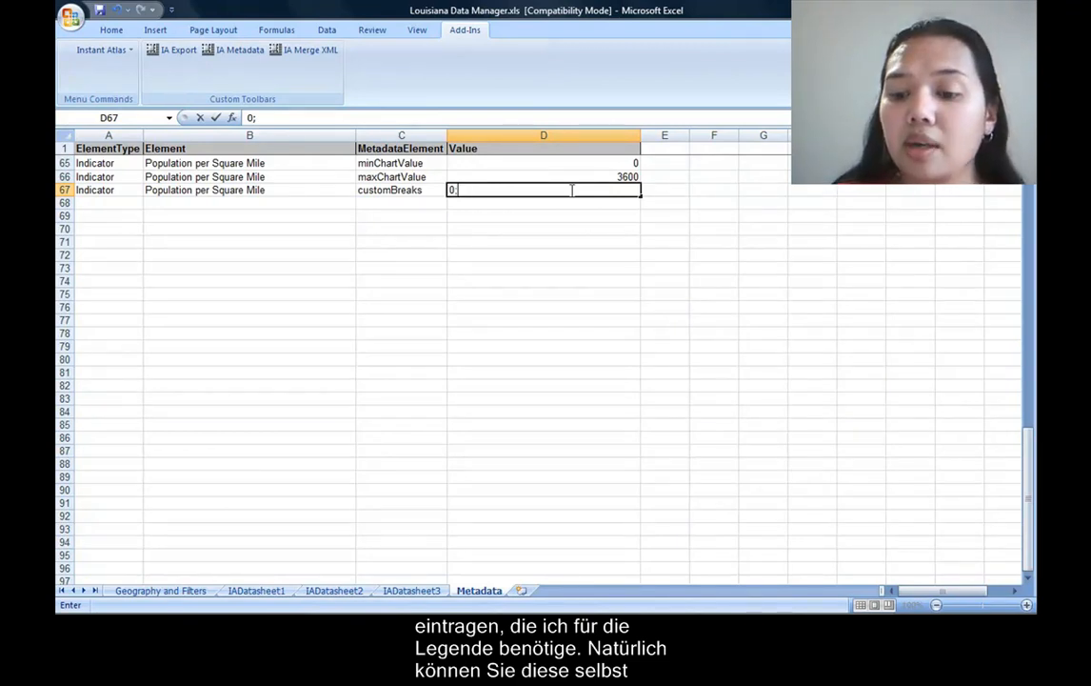
text(10)
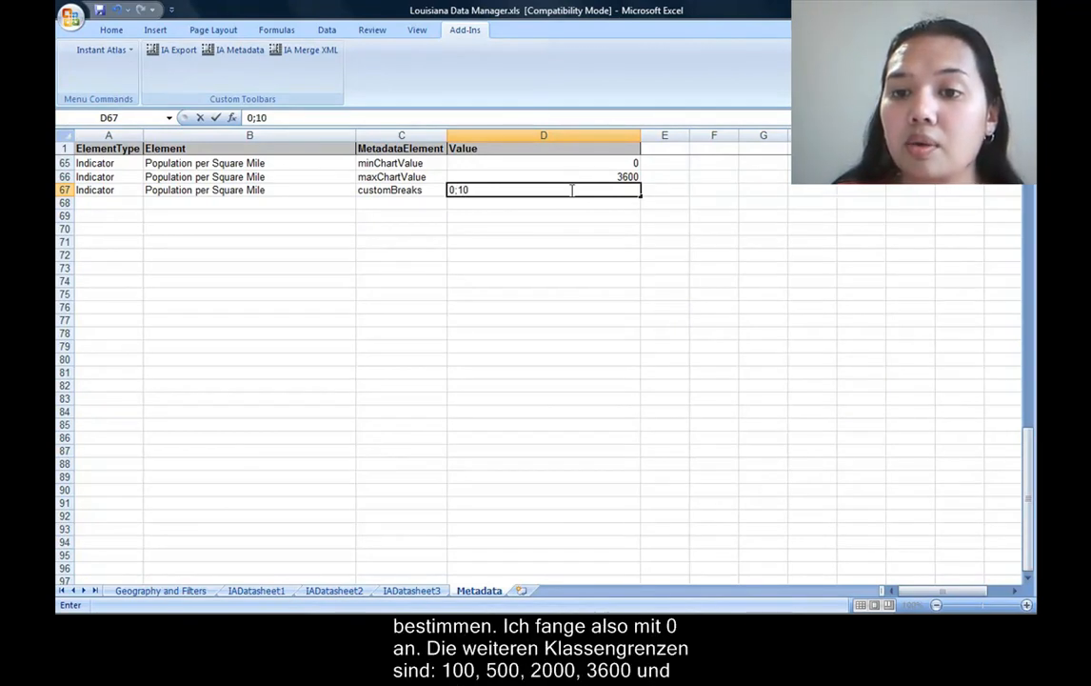
text(0;)
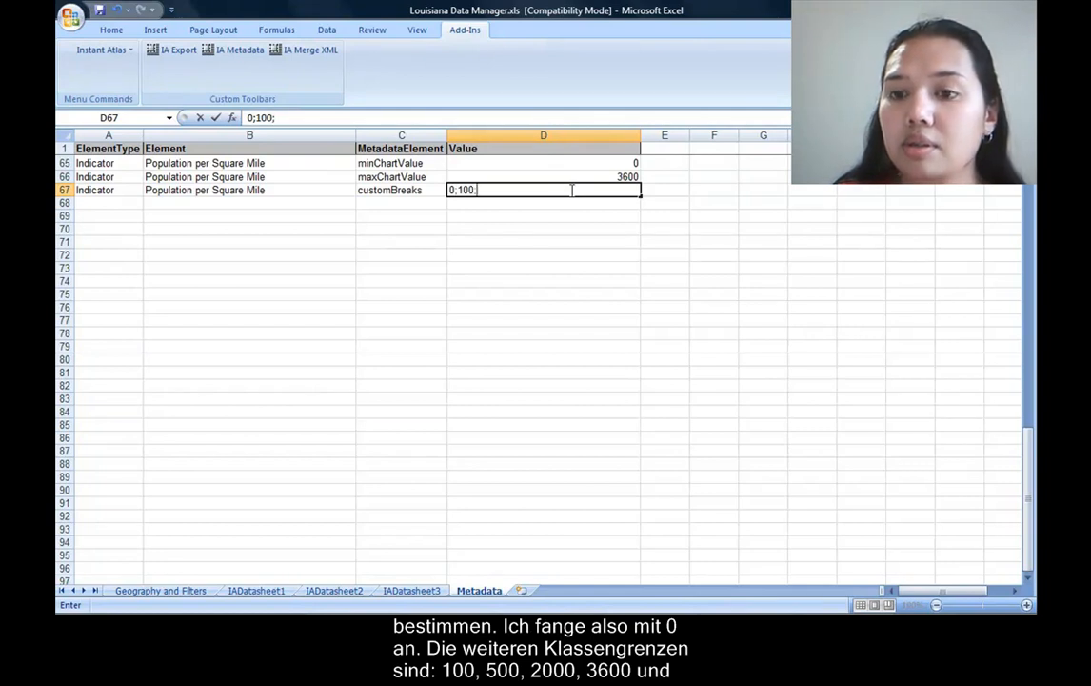
text(500)
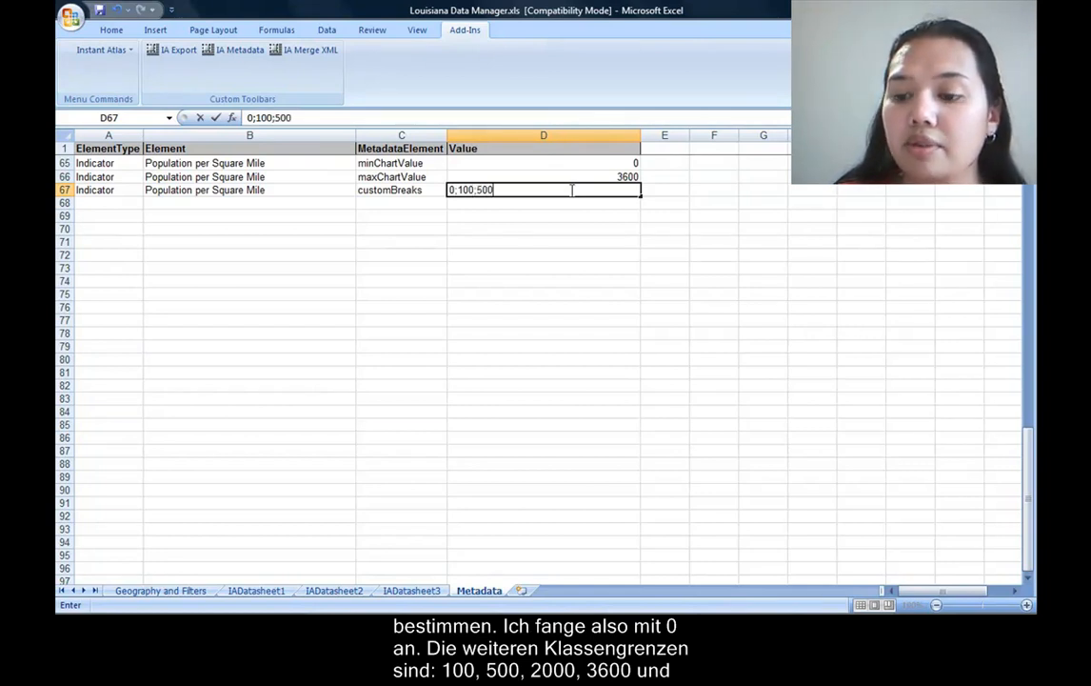
text(;2000)
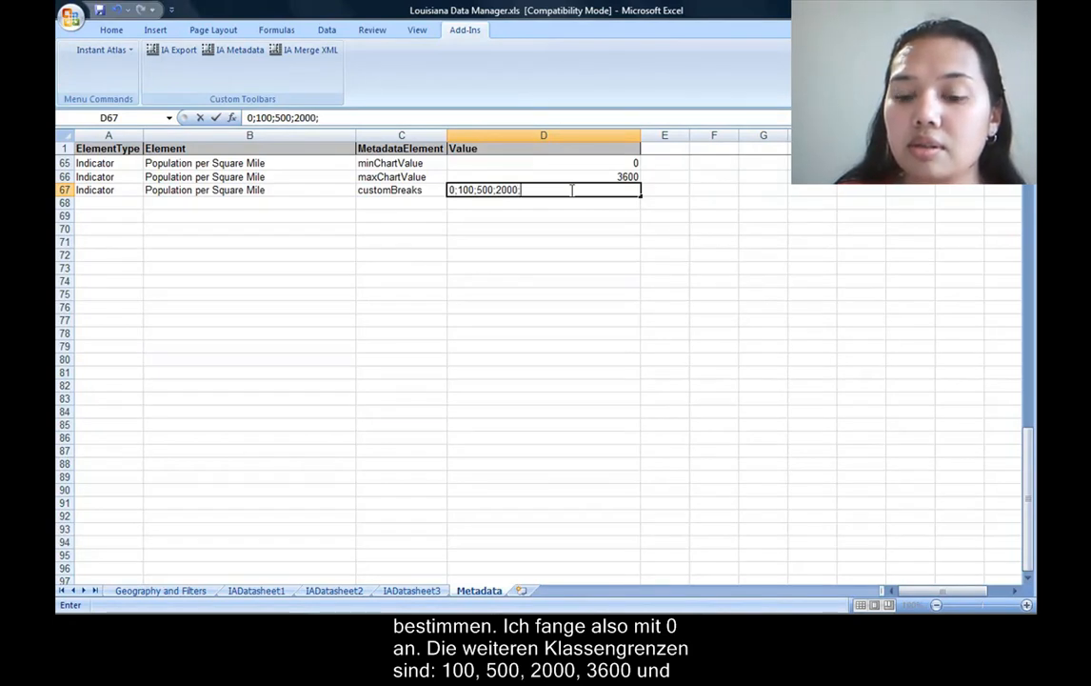
text(;36000)
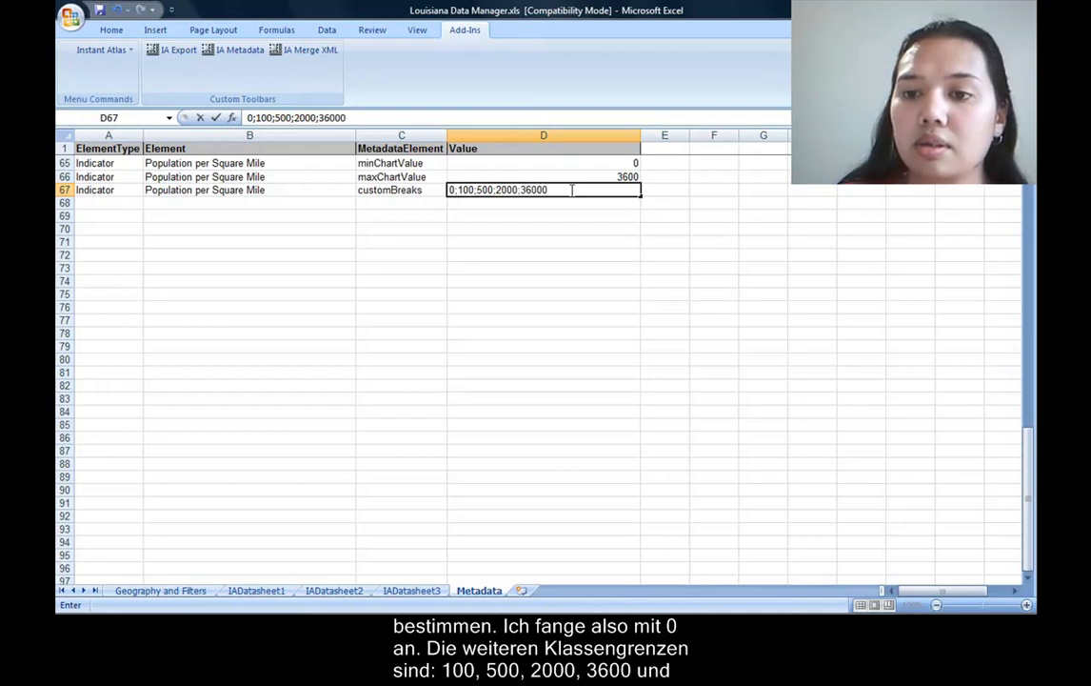
key(BackSpace)
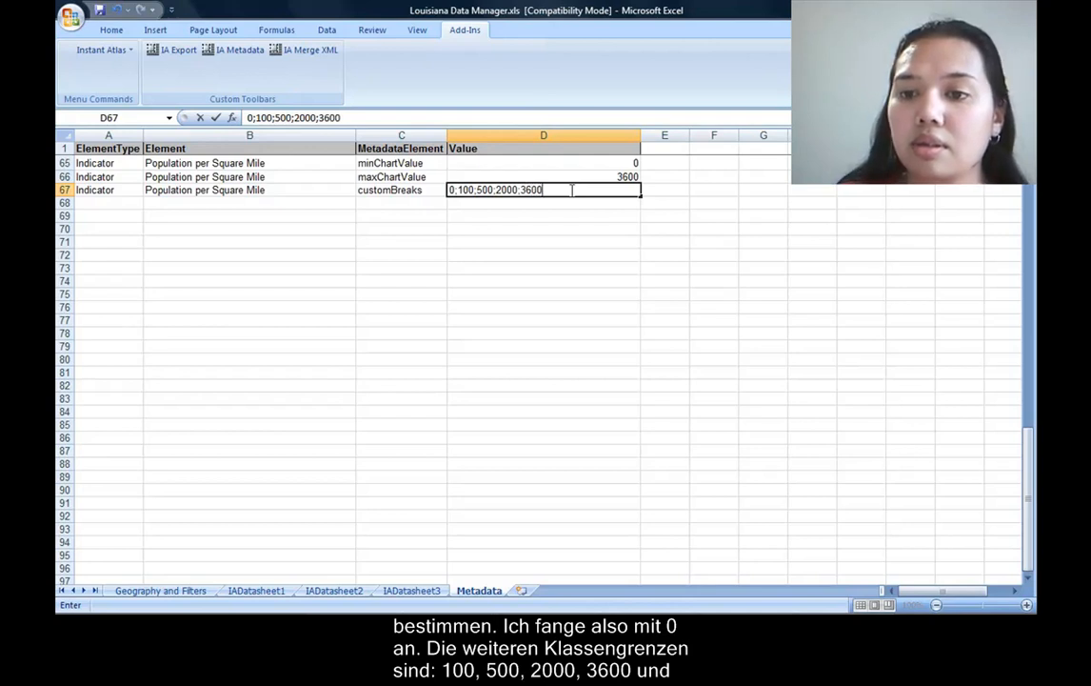
text(;)
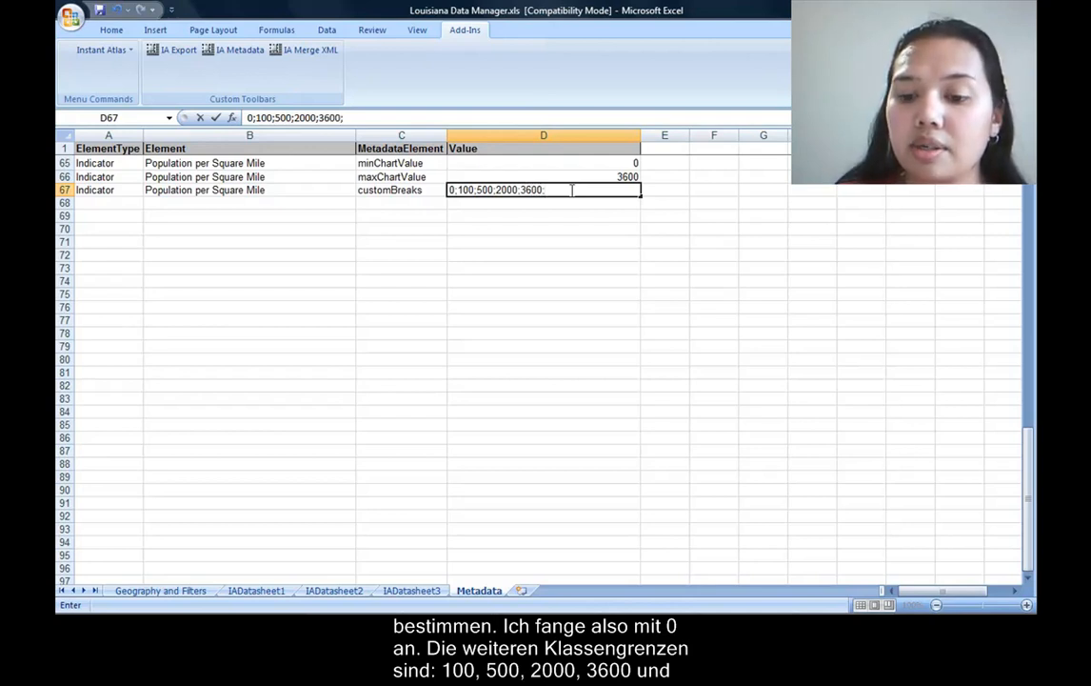
text(5000)
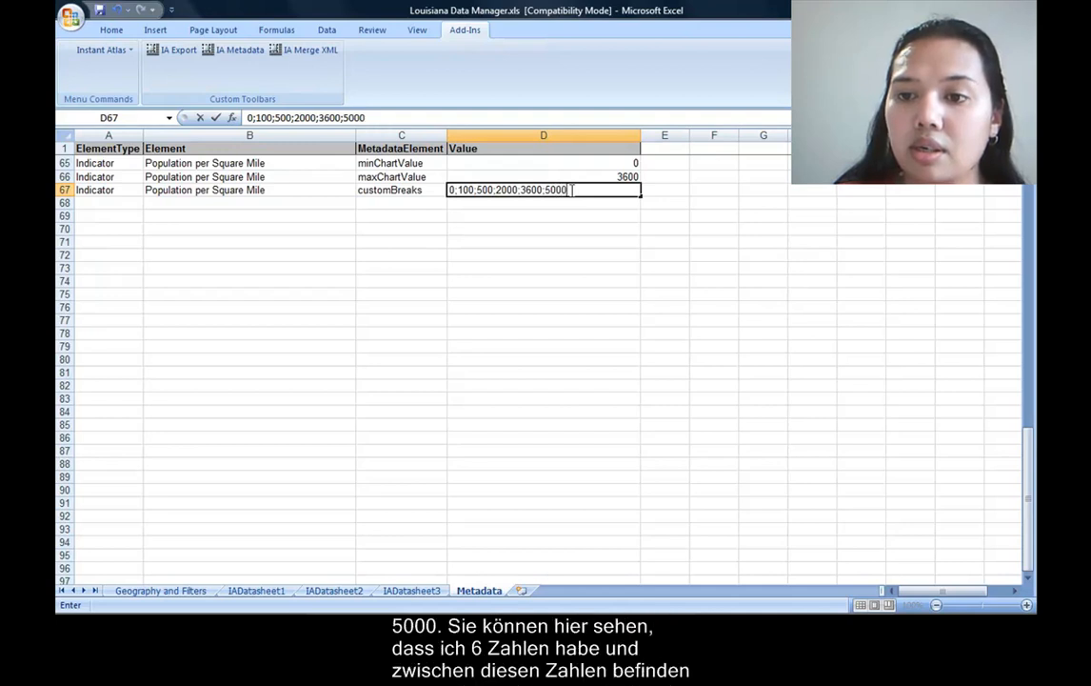
key(Return)
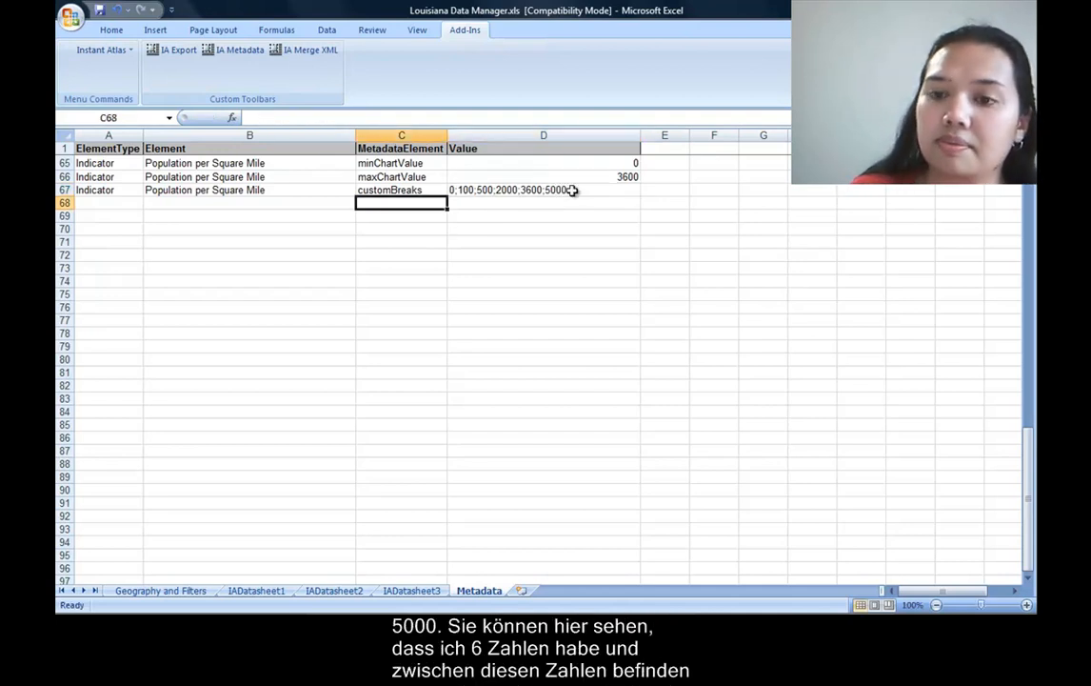
key(Up)
click(572, 189)
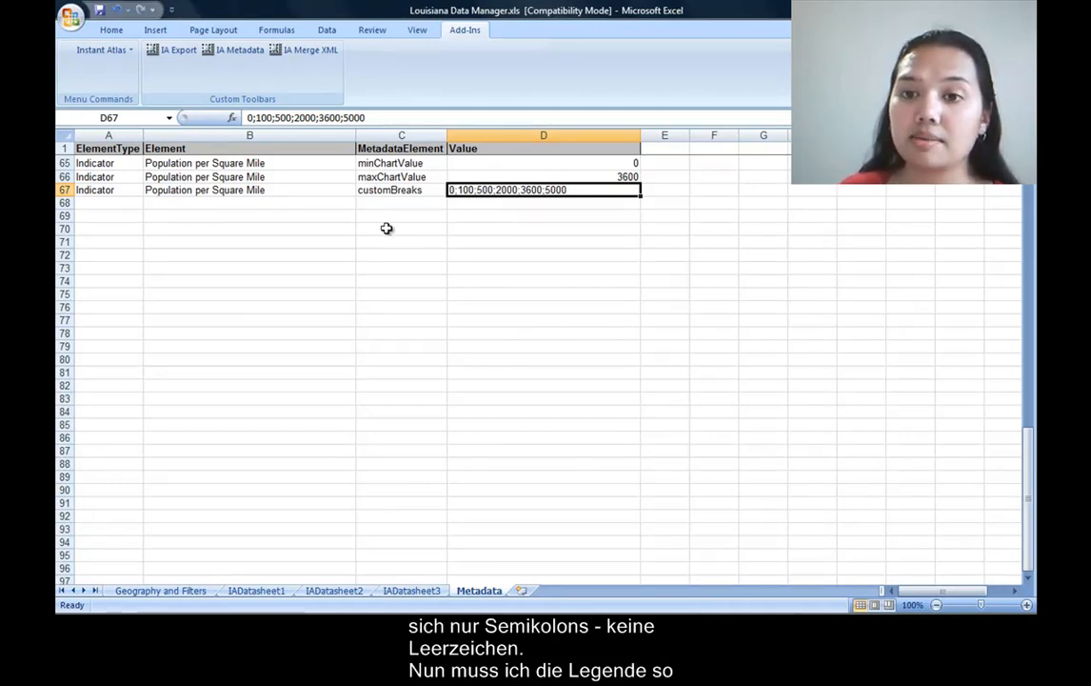
Enter the ElementType Indicator in cell A68 of the Metadata sheet
click(116, 202)
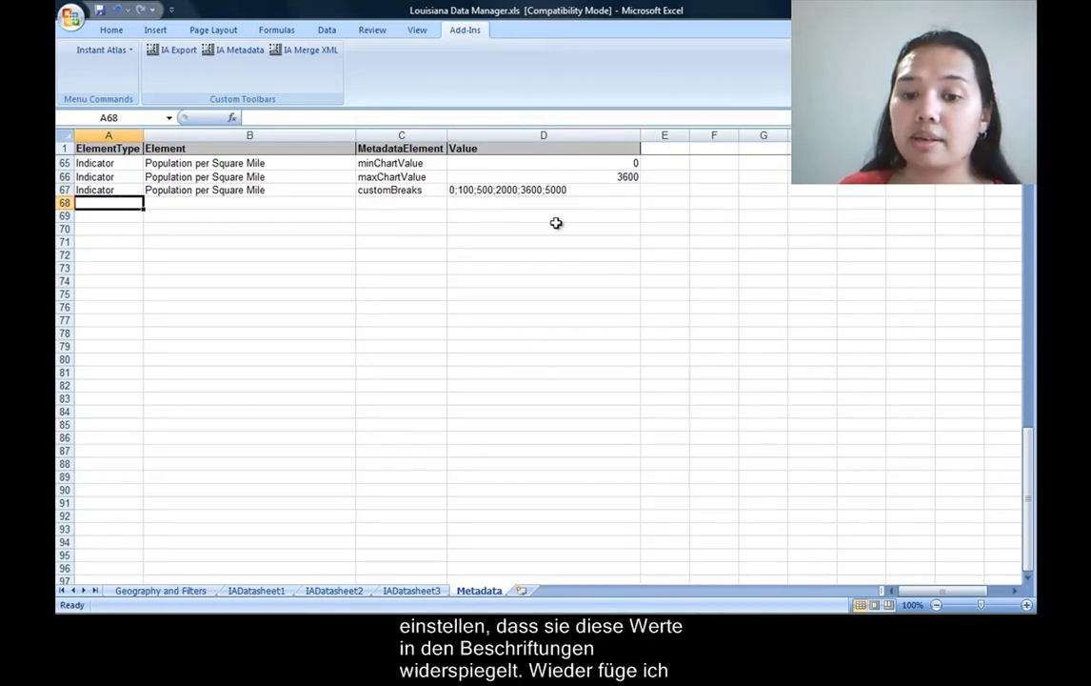
text(Indicator)
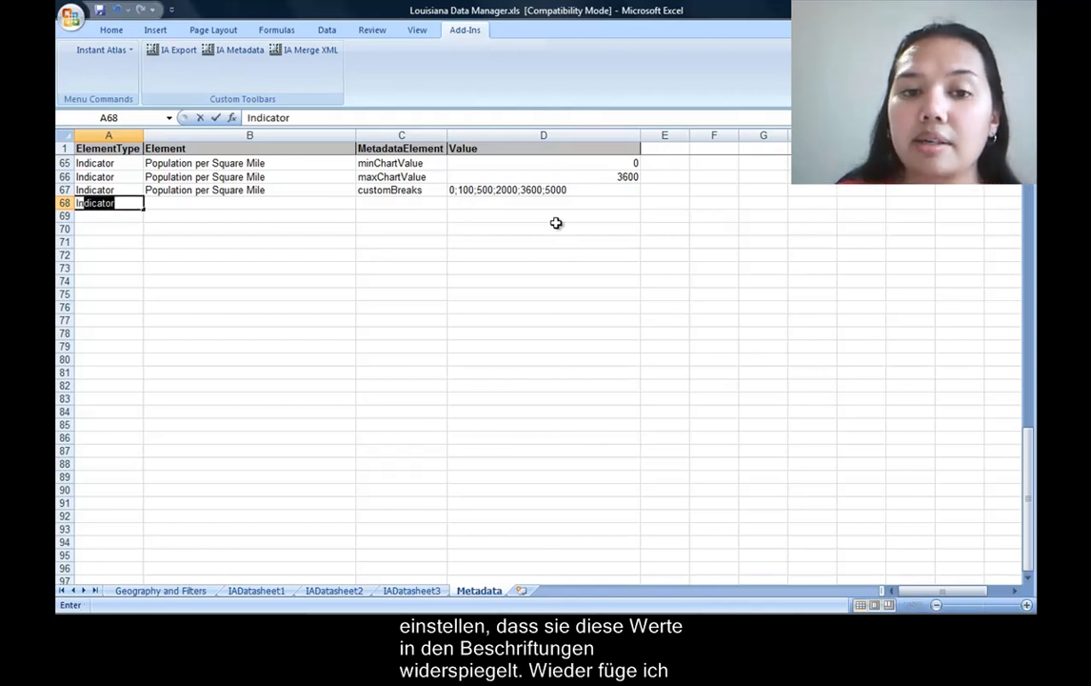
key(Tab)
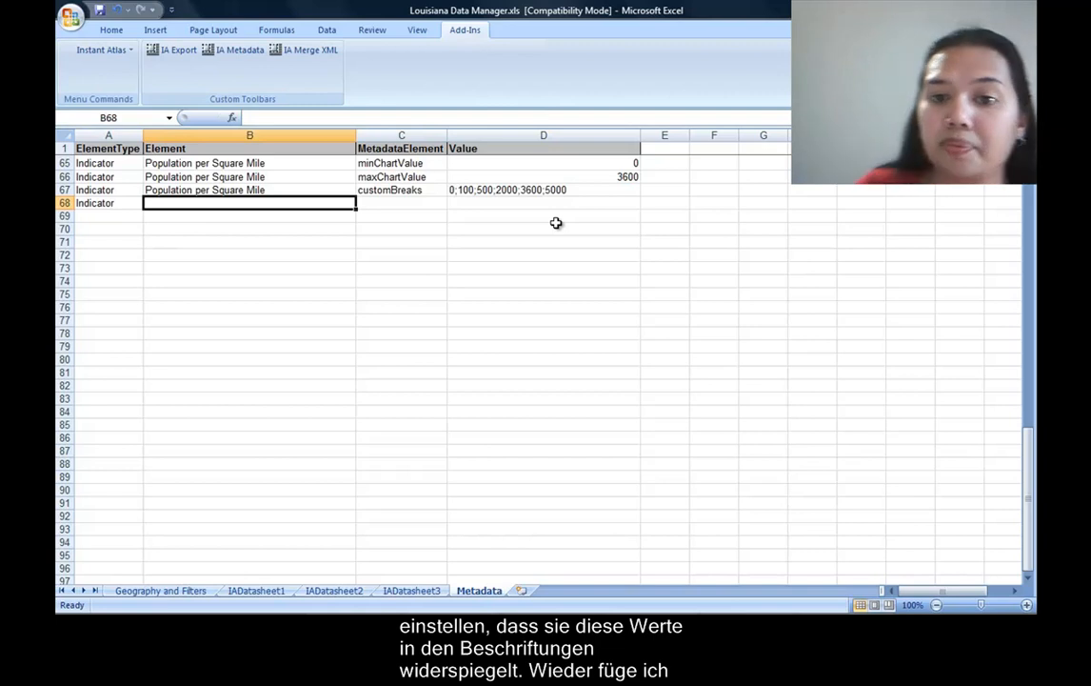
Copy the Element name Population per Square Mile from cell B67 into B68
click(310, 187)
right_click(311, 189)
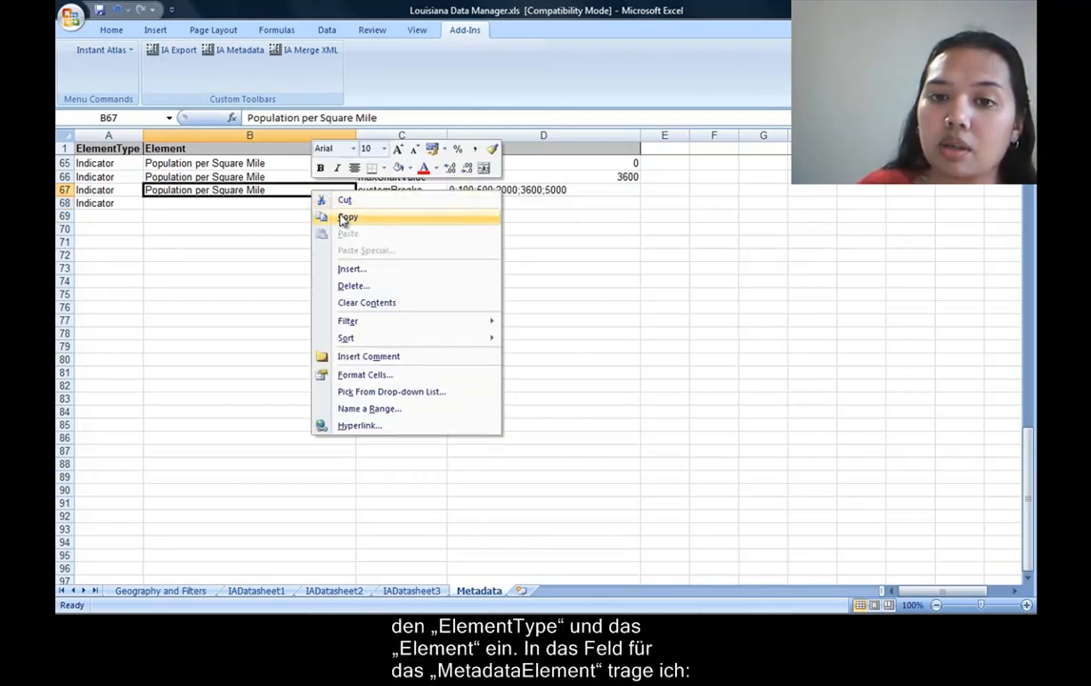
click(345, 217)
click(201, 206)
right_click(203, 206)
click(243, 249)
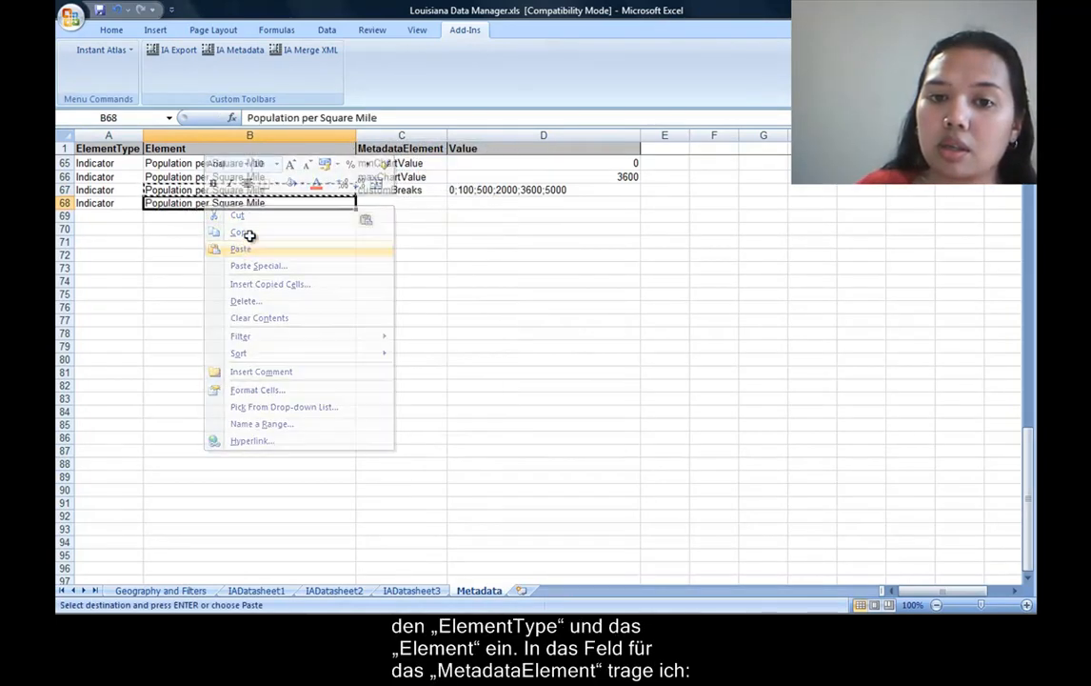
Enter customLabel as the MetadataElement in cell C68
click(403, 203)
text(custom)
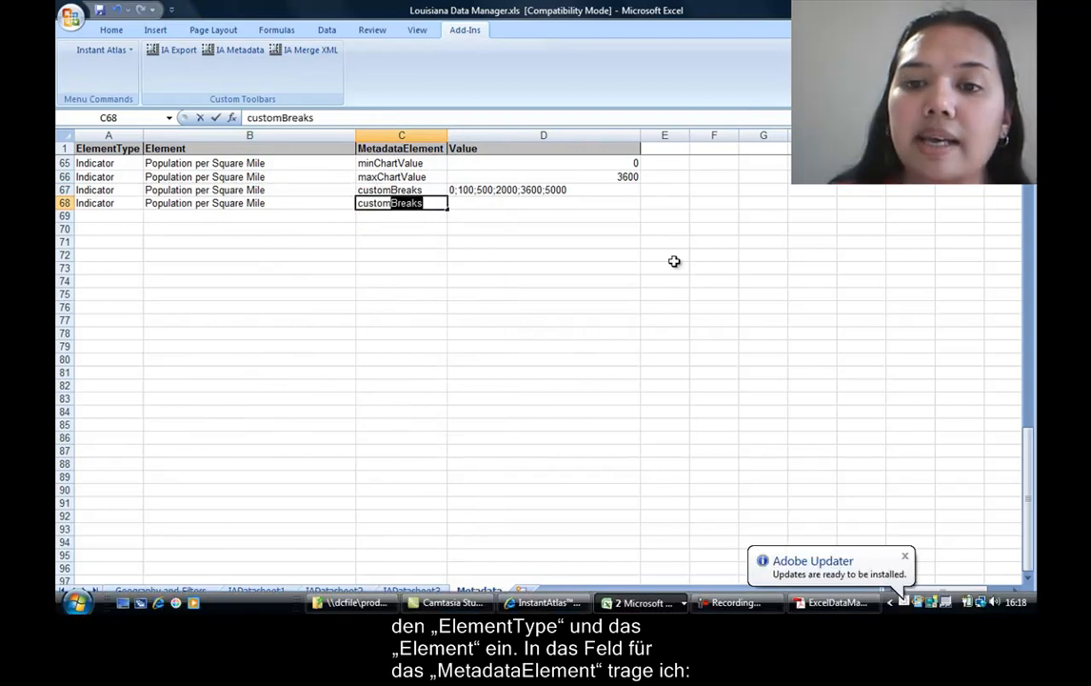
text(Label)
key(Tab)
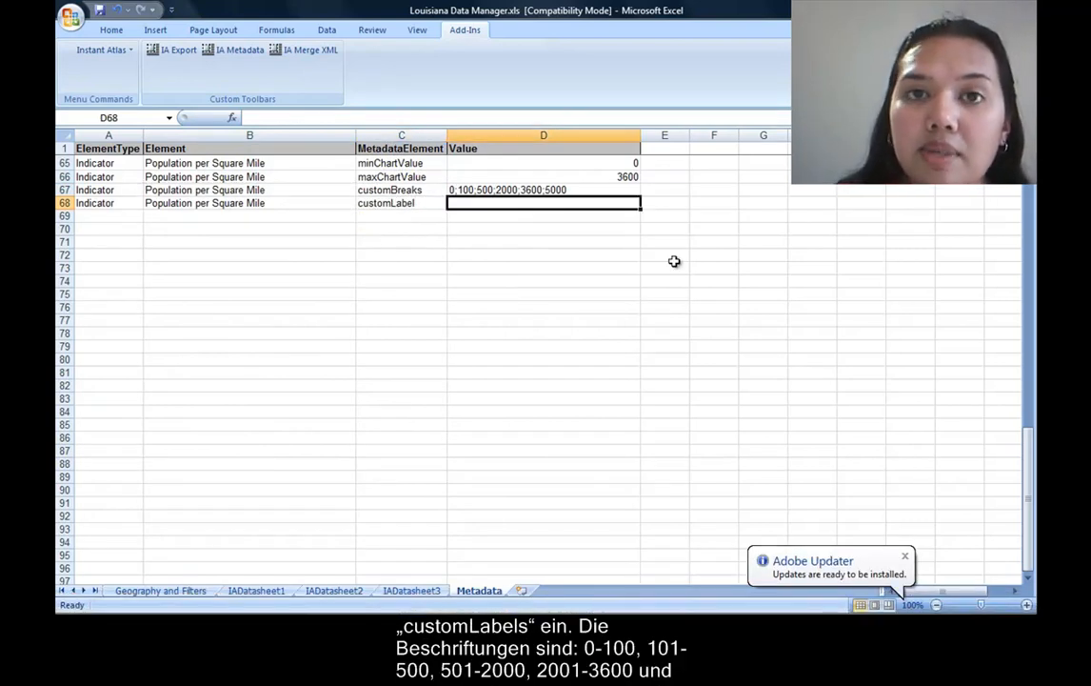
Enter the legend labels 0-100;101-500;501-2000;2001-3600 as the customLabel value in cell D68
text(0-)
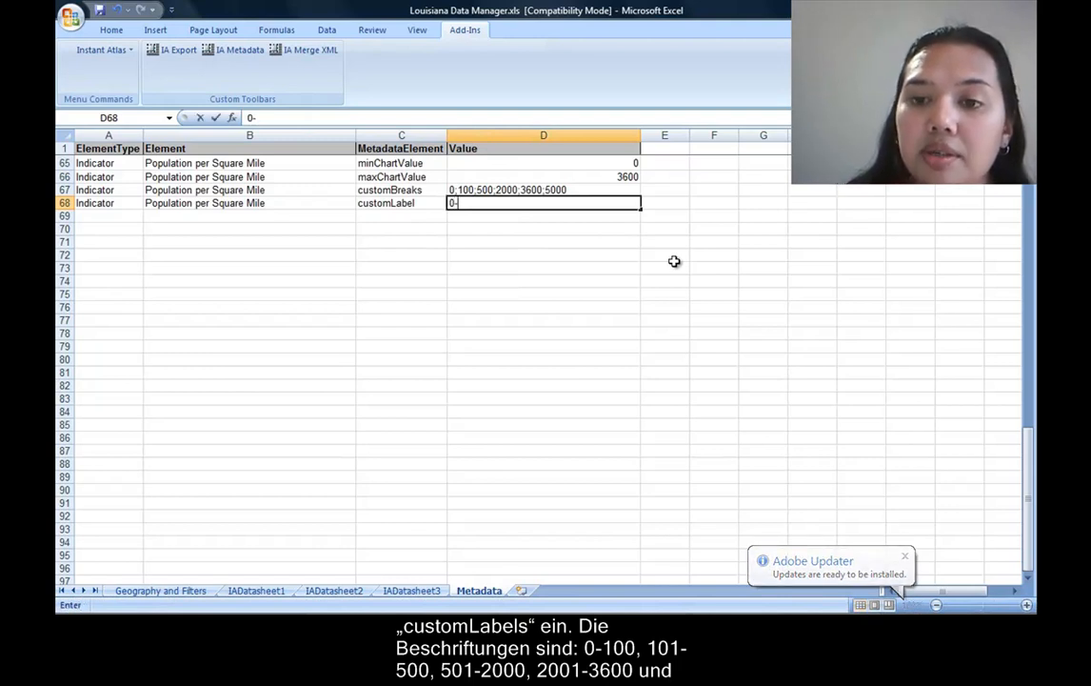
text(100;)
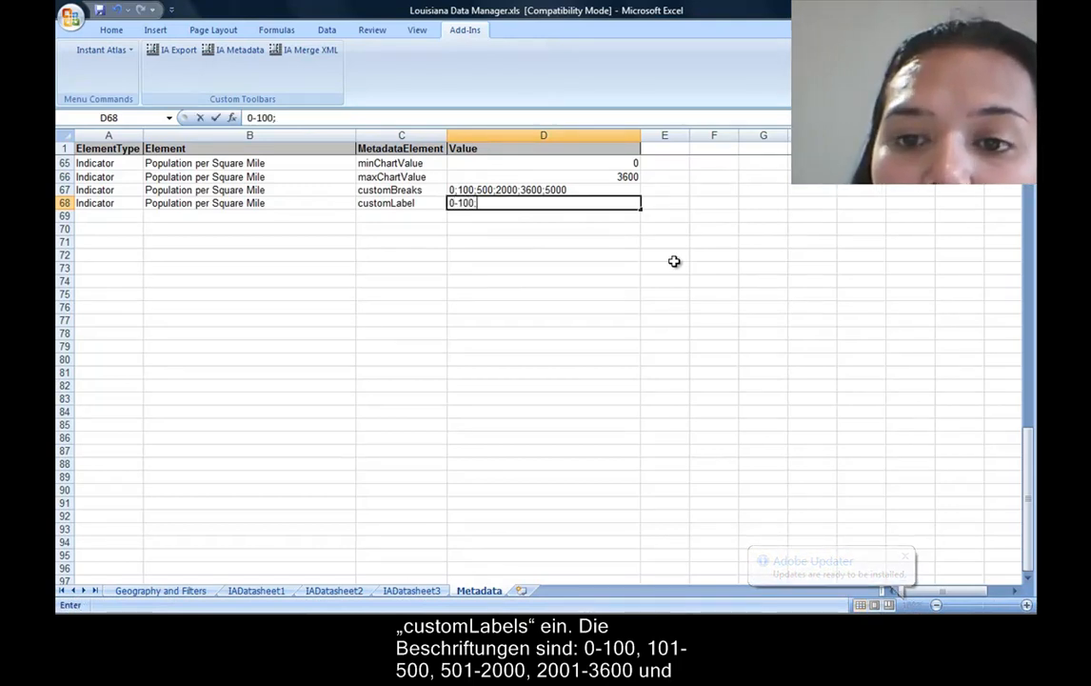
text(101-500;)
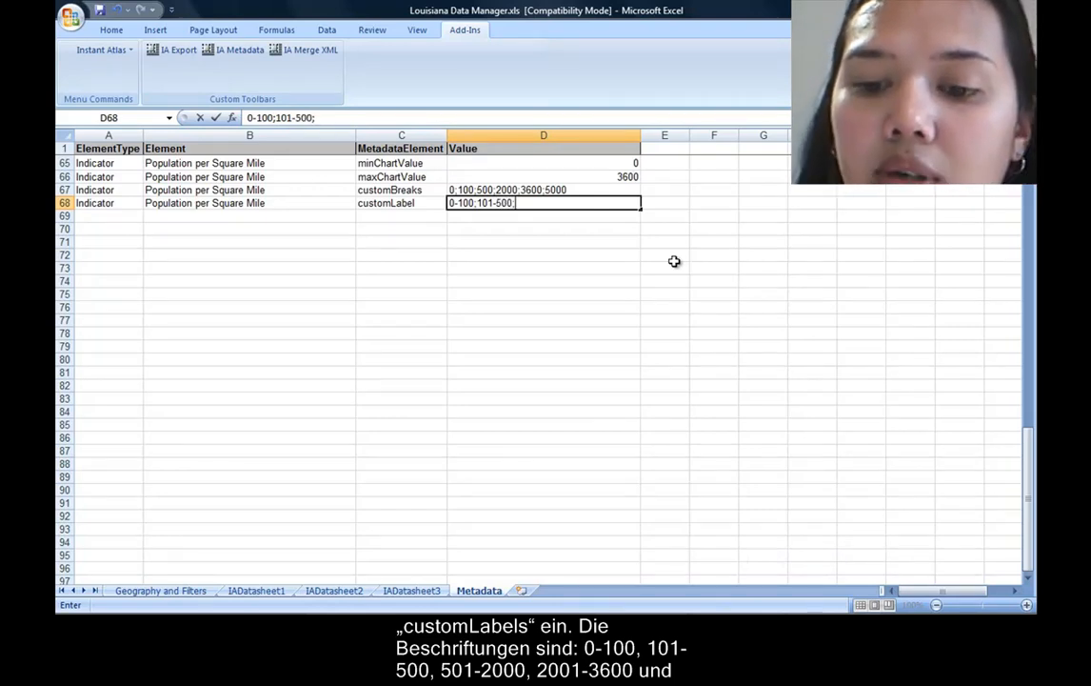
text(501-200)
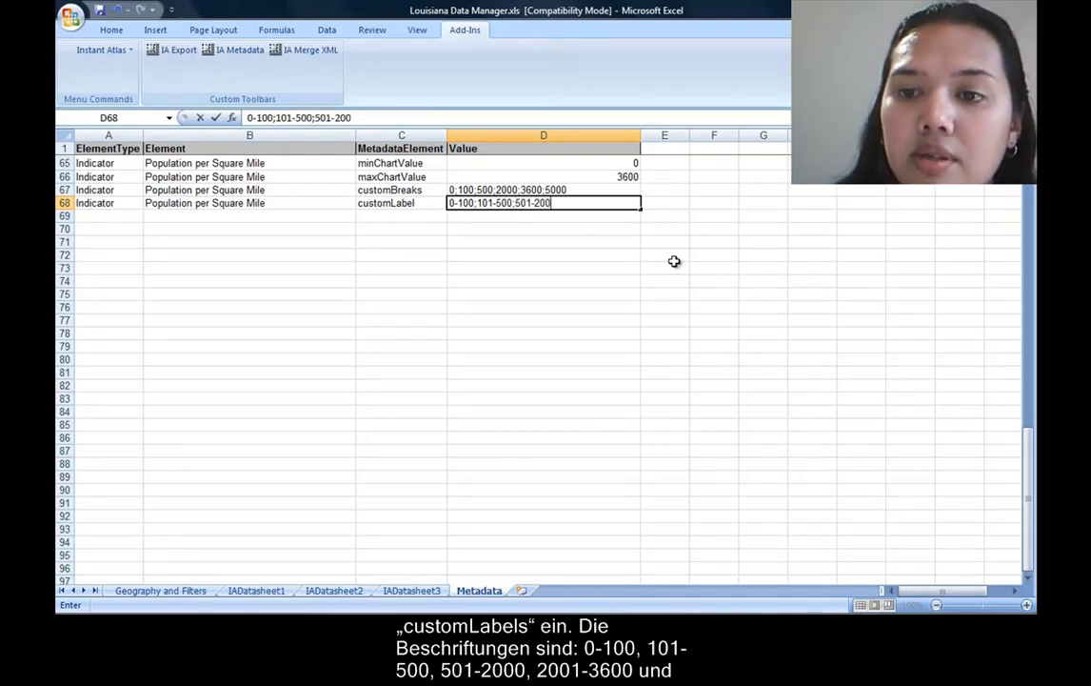
text(0;2001-)
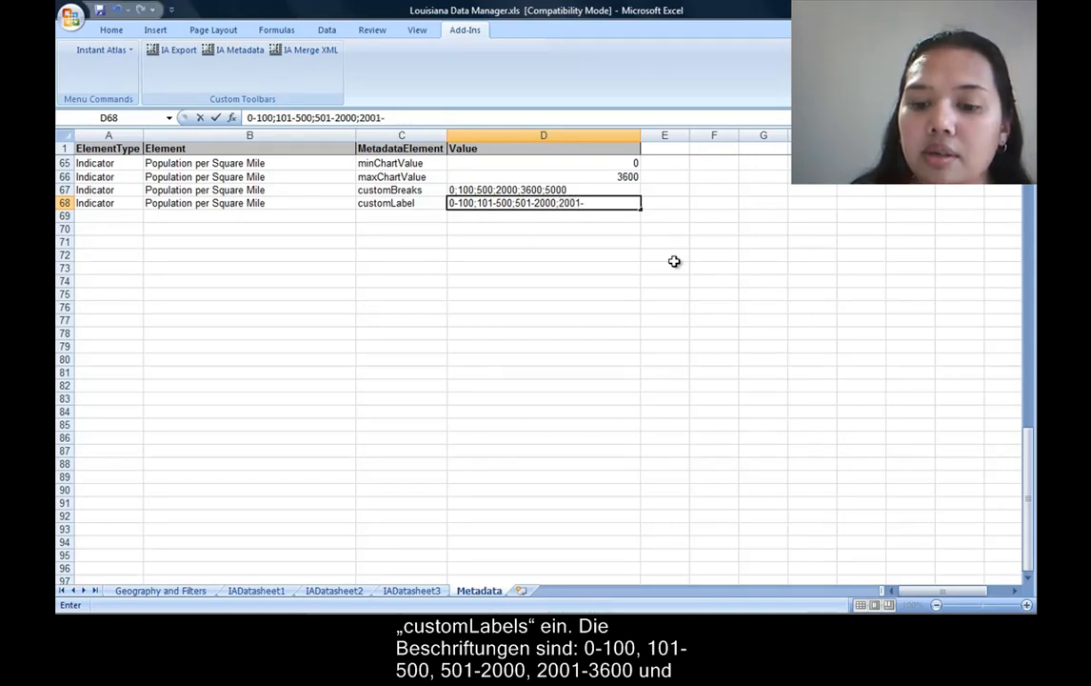
text(360)
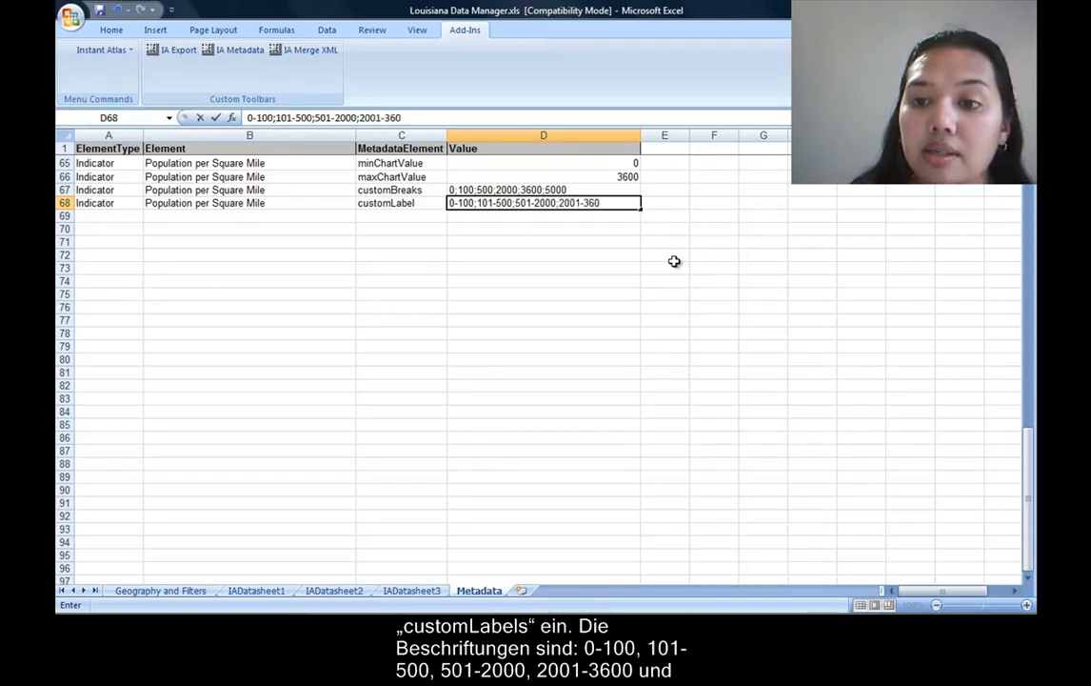
text(0;)
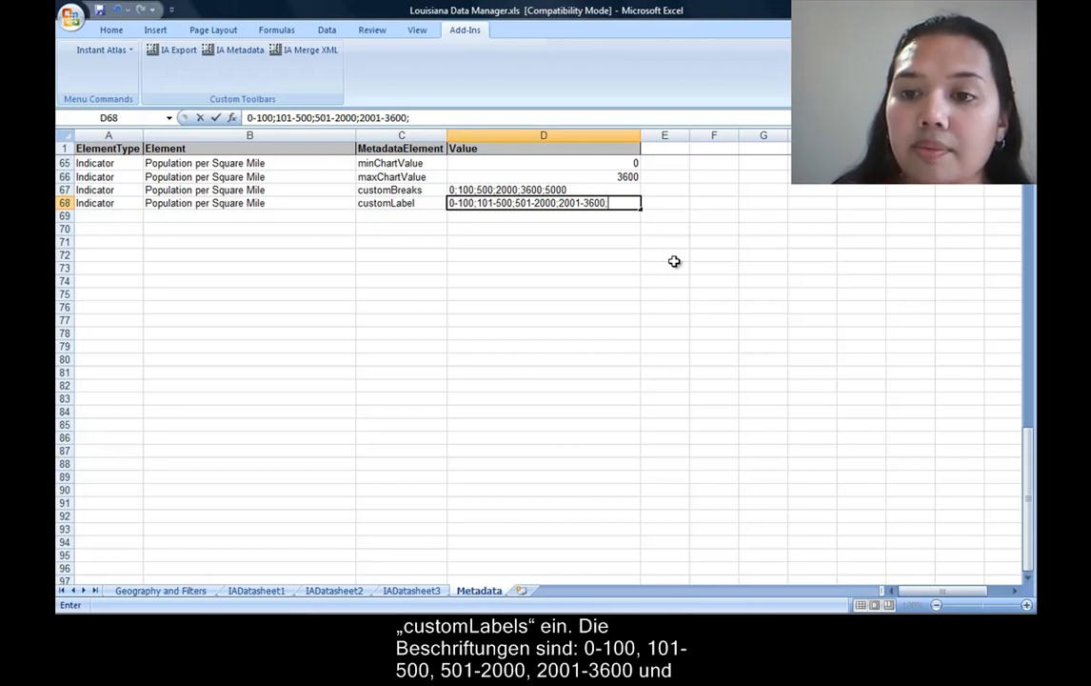
key(BackSpace)
key(Return)
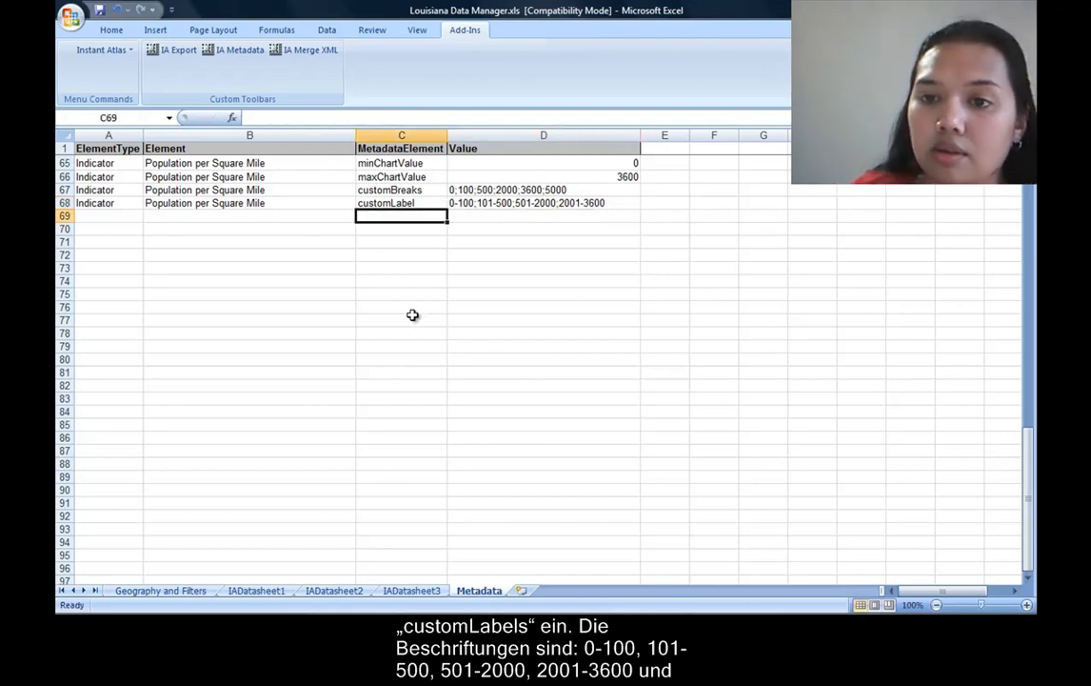
Append ;3601-5000 to the customLabel value in cell D68 and widen the Value column to fit the text
double_click(610, 202)
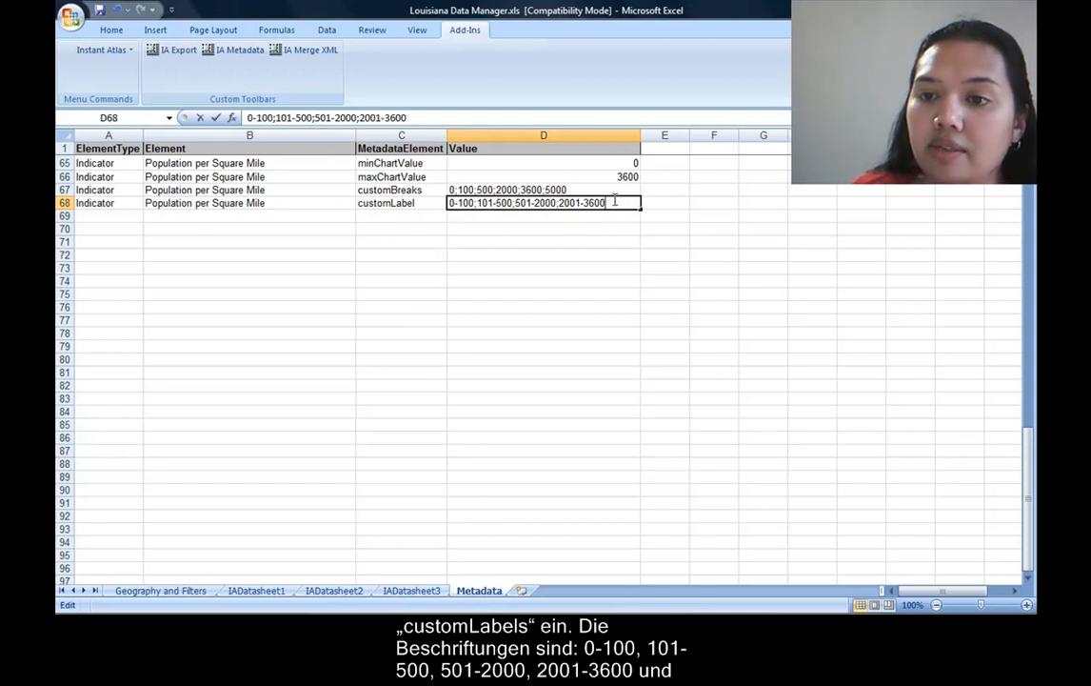
text(;3)
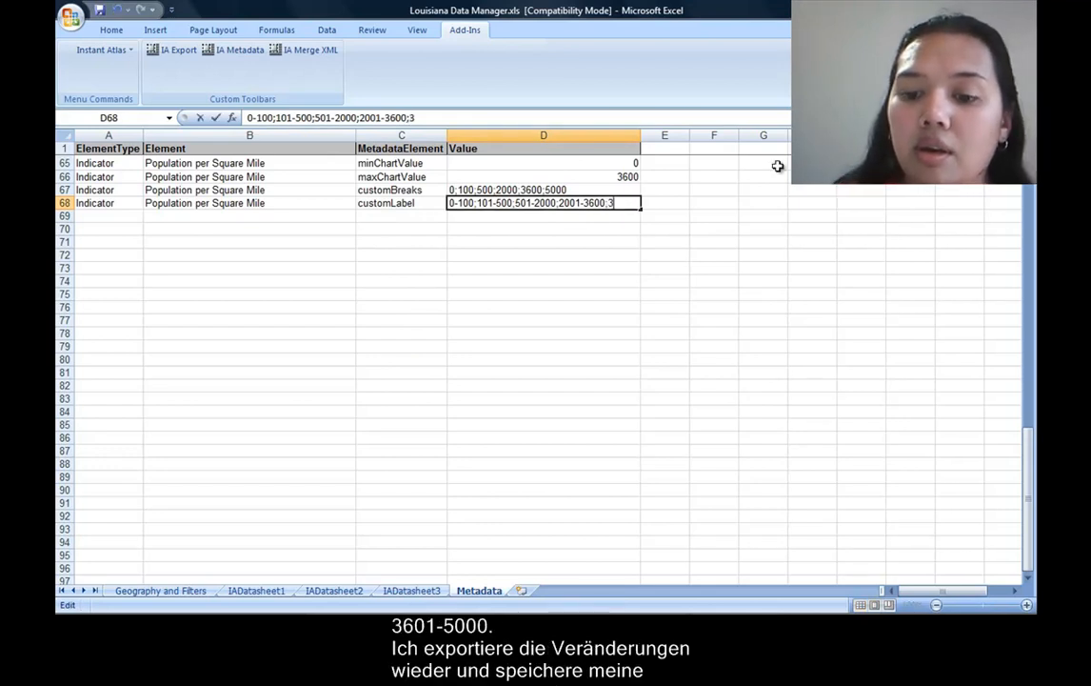
text(601-)
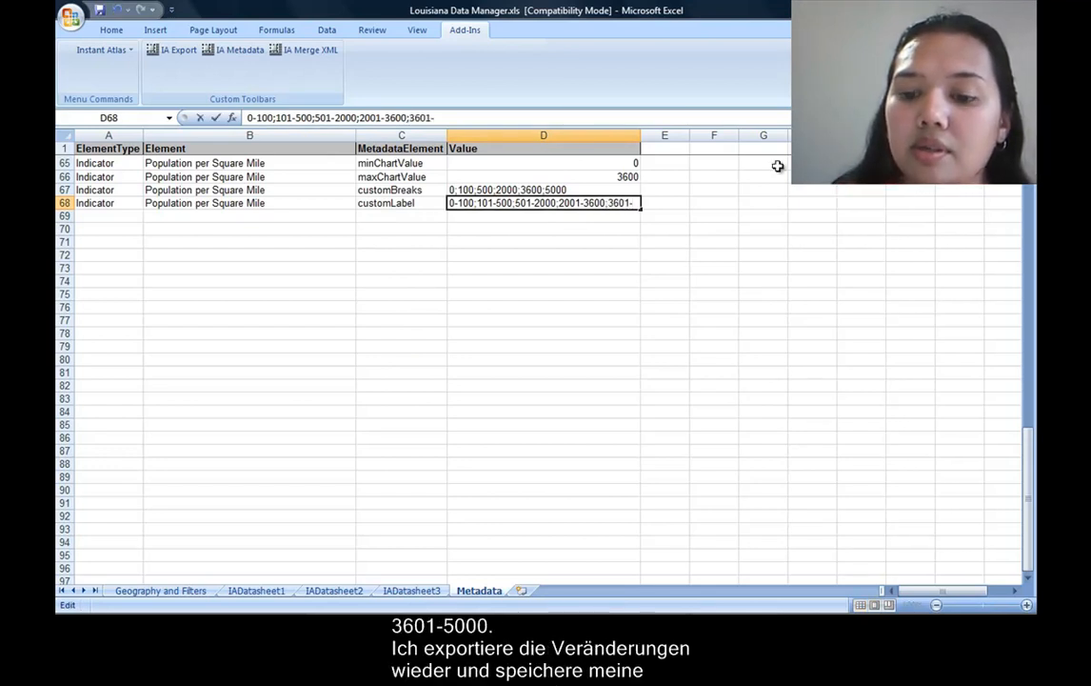
text(5000)
key(Return)
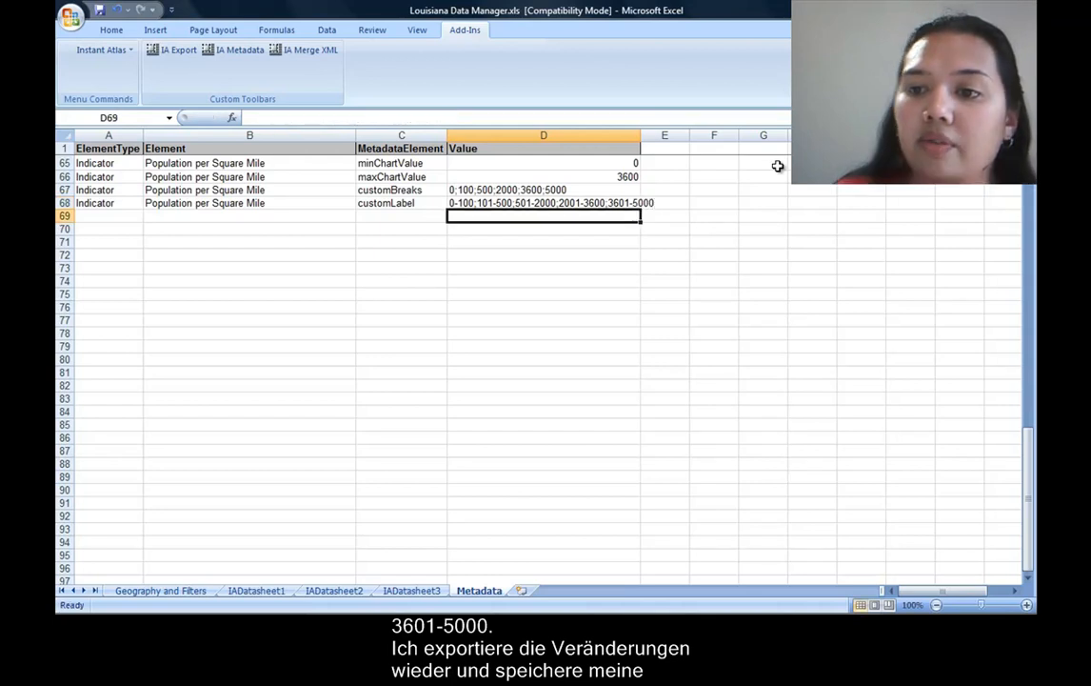
drag(641, 136, 662, 135)
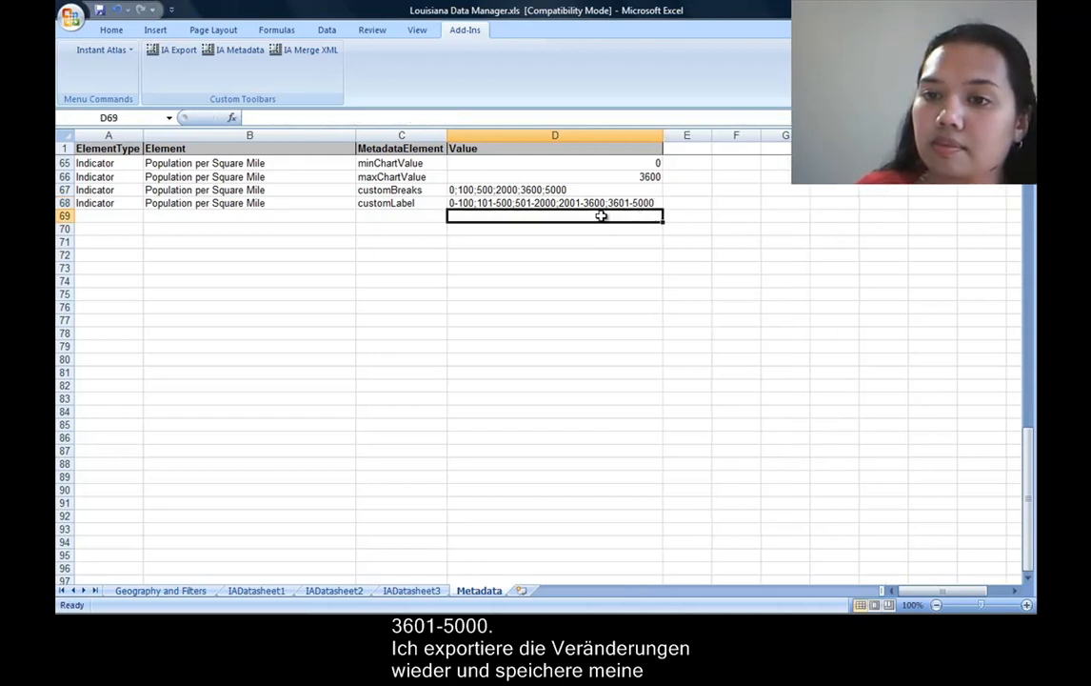
key(Up)
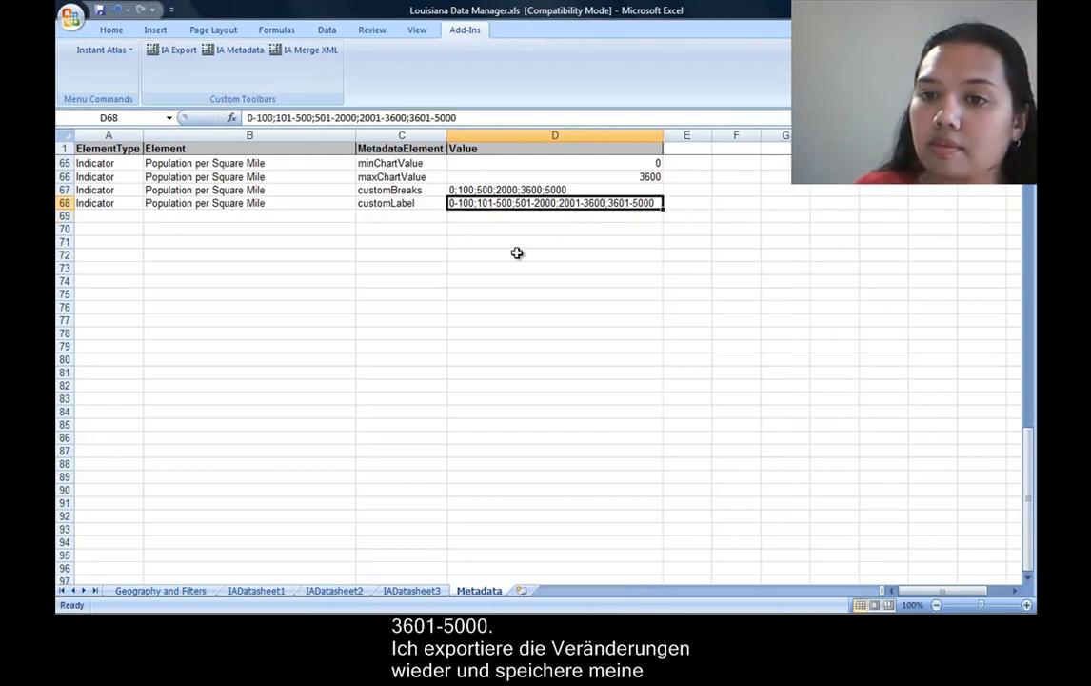
Export the workbook's data with IA Export as data.xml in the sm reports folder
click(170, 51)
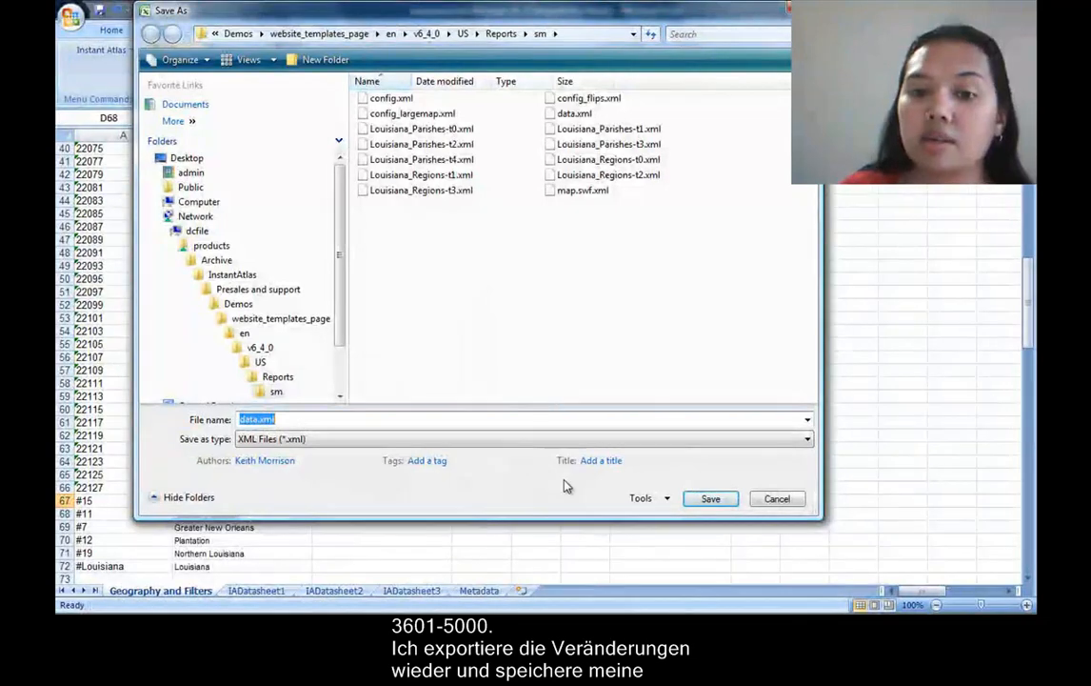
click(706, 500)
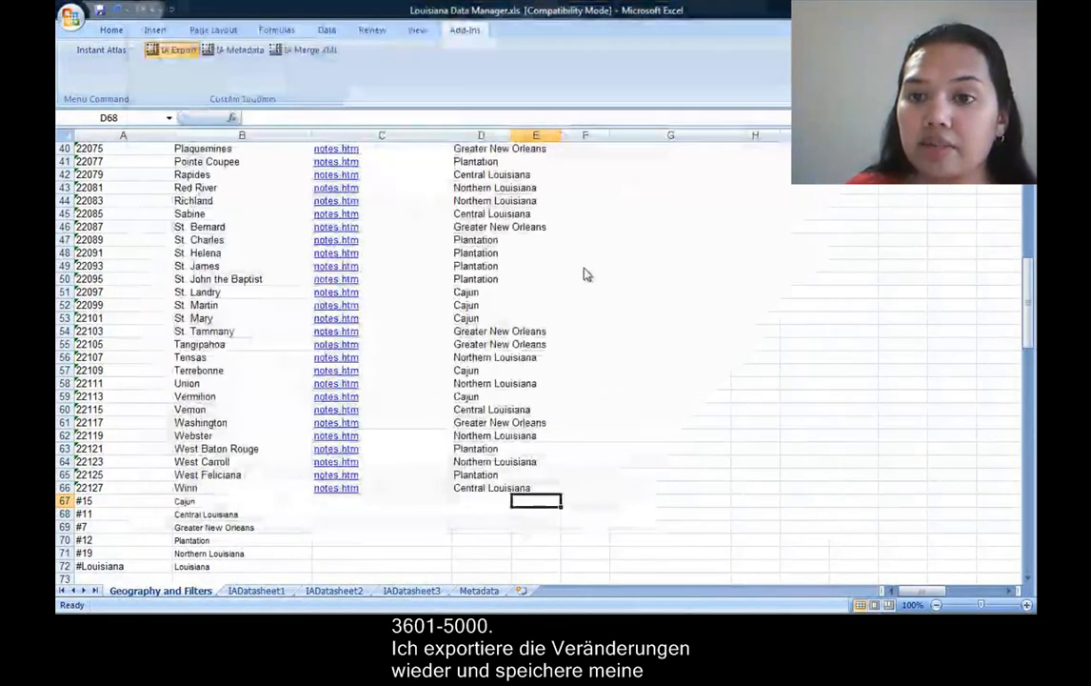
click(550, 371)
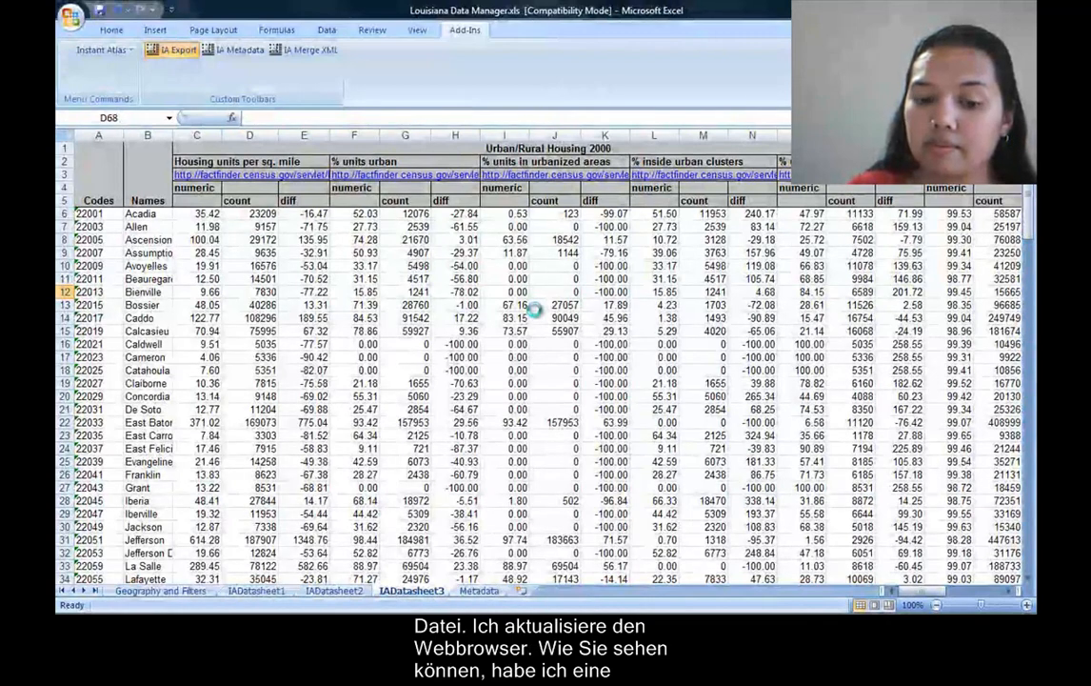
click(568, 358)
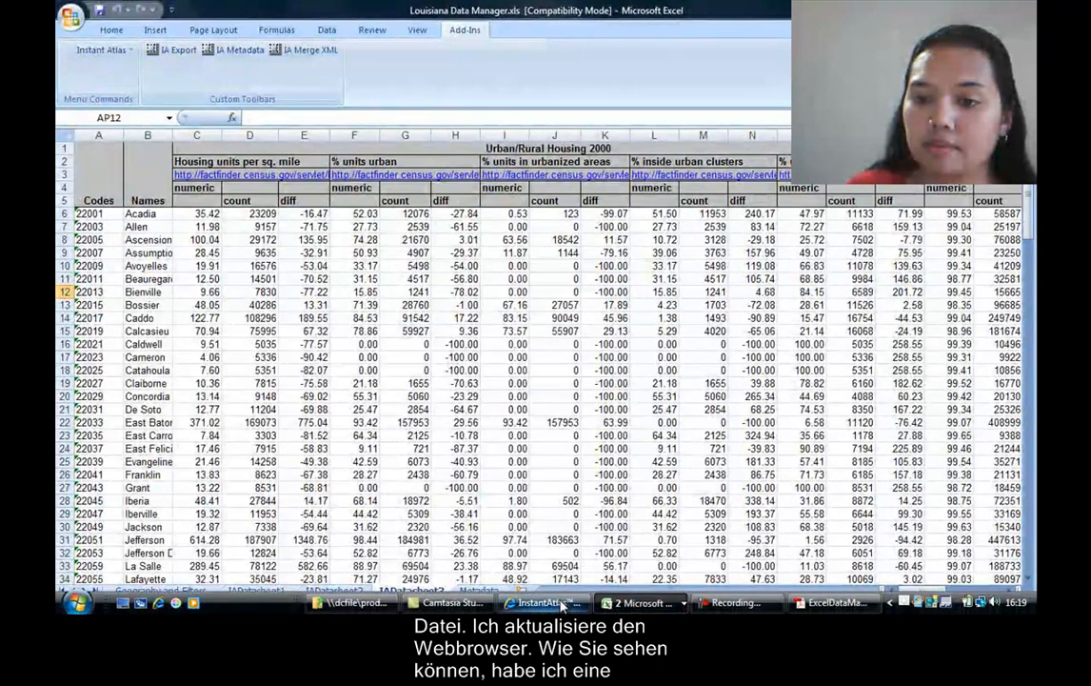
Switch to the InstantAtlas report in Internet Explorer, reload it and play the time animation for Population per Square Mile
click(562, 604)
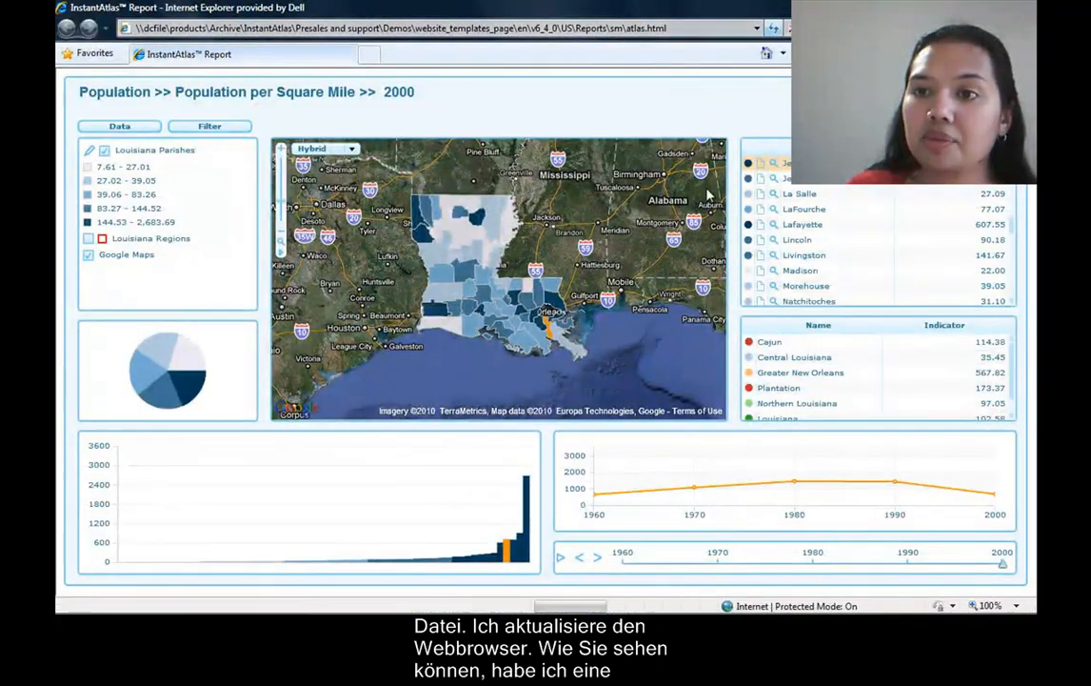
key(F5)
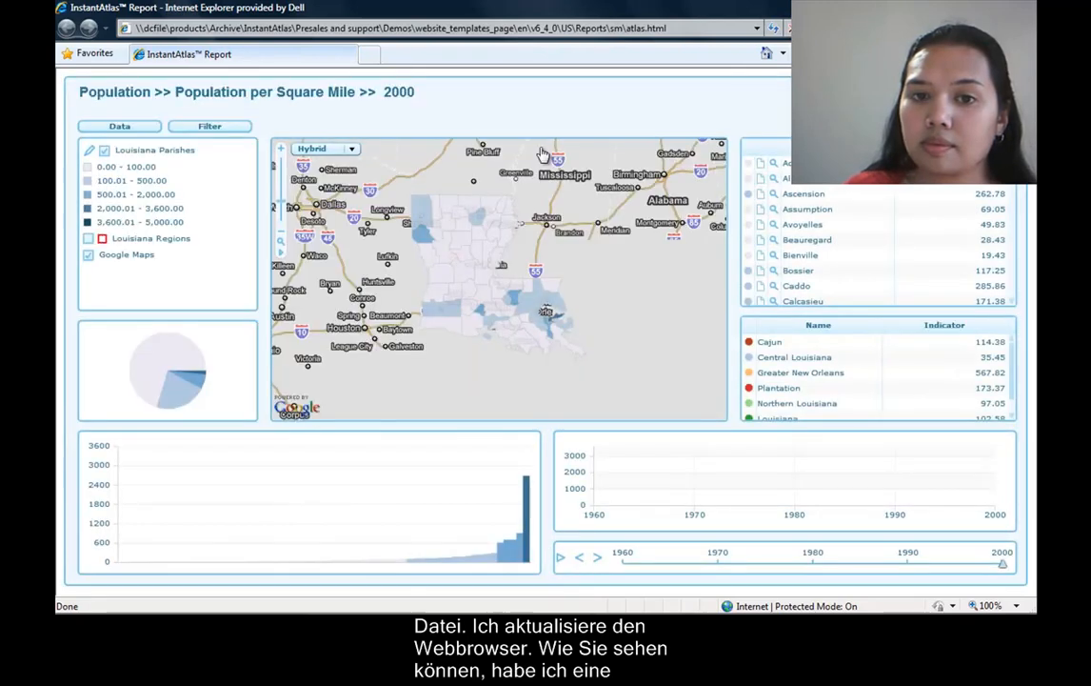
click(561, 560)
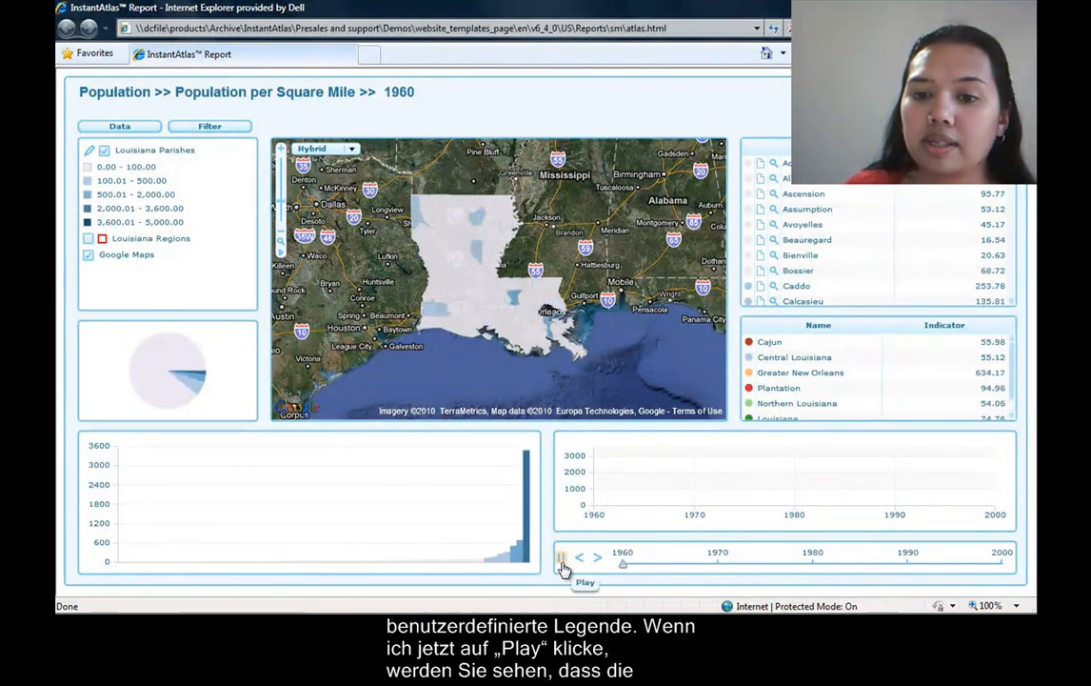